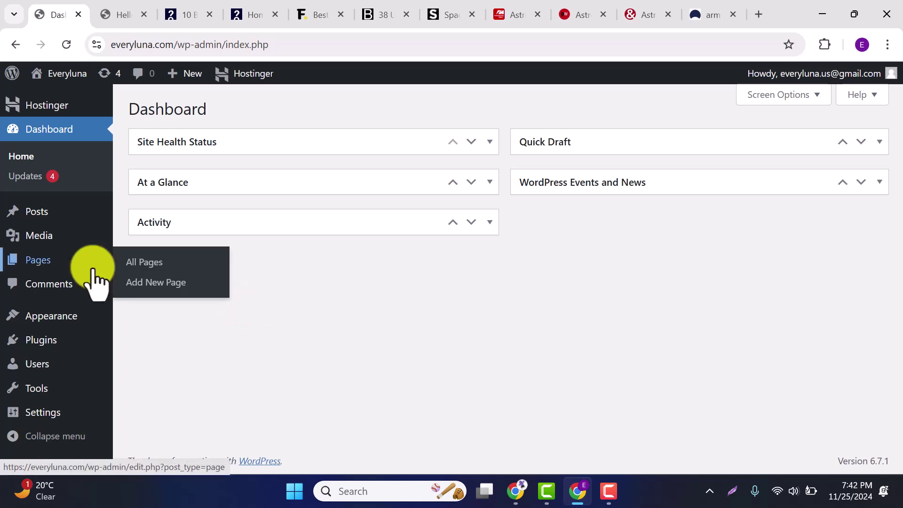
Step: Open the post categories page and view the form for adding a new category
mouse_move(43, 214)
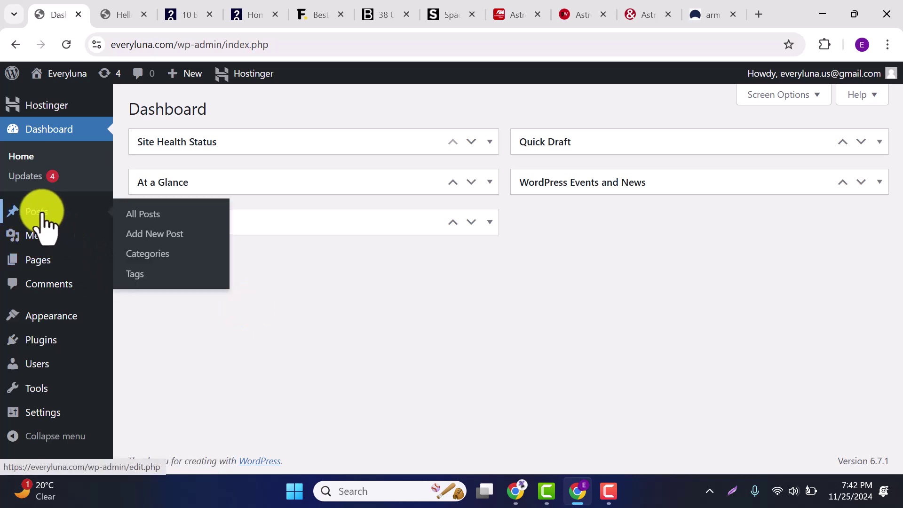
left_click(152, 255)
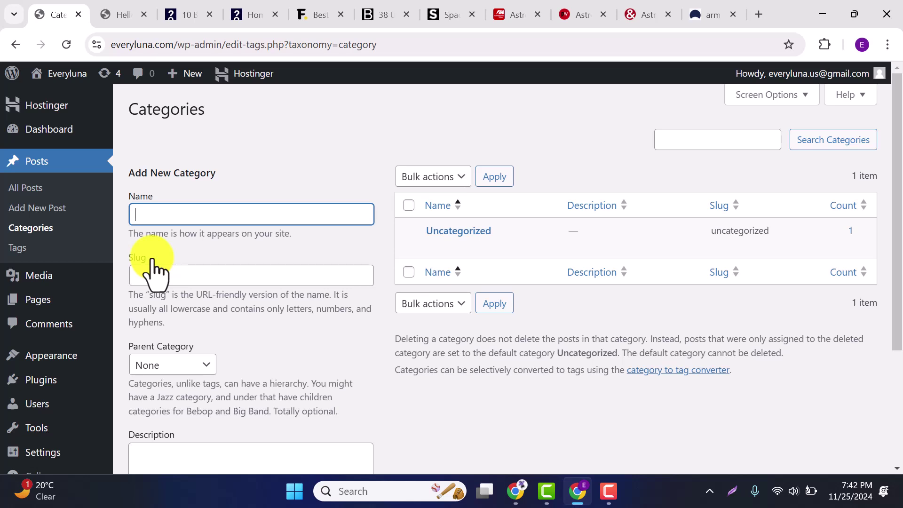
scroll(219, 268, "down", 2)
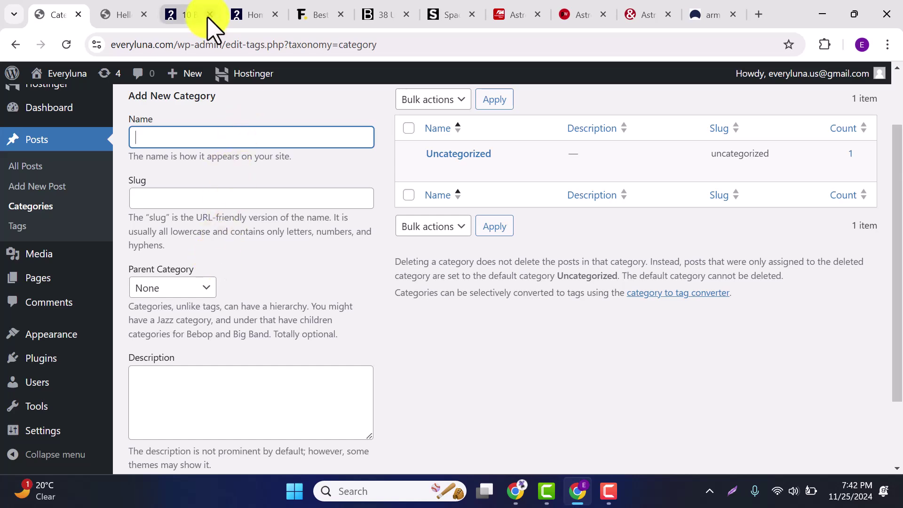
Step: Switch to the HowStuffWorks site and examine how its Tech, Home & Garden and Culture categories group articles
left_click(190, 15)
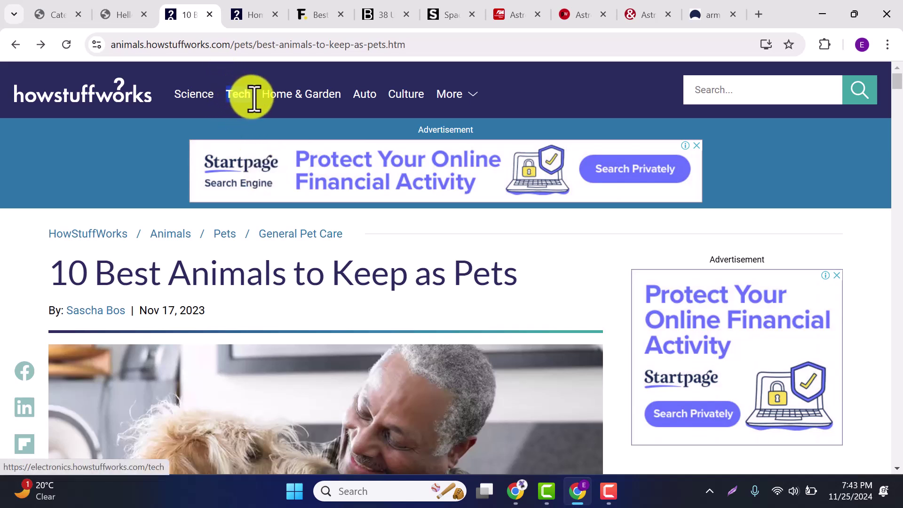
left_click(241, 97)
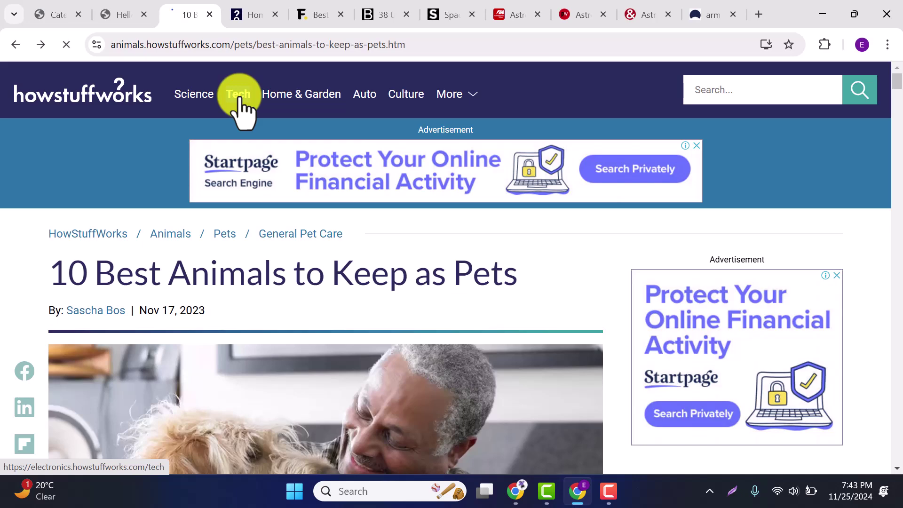
scroll(278, 206, "down", 5)
scroll(278, 205, "down", 5)
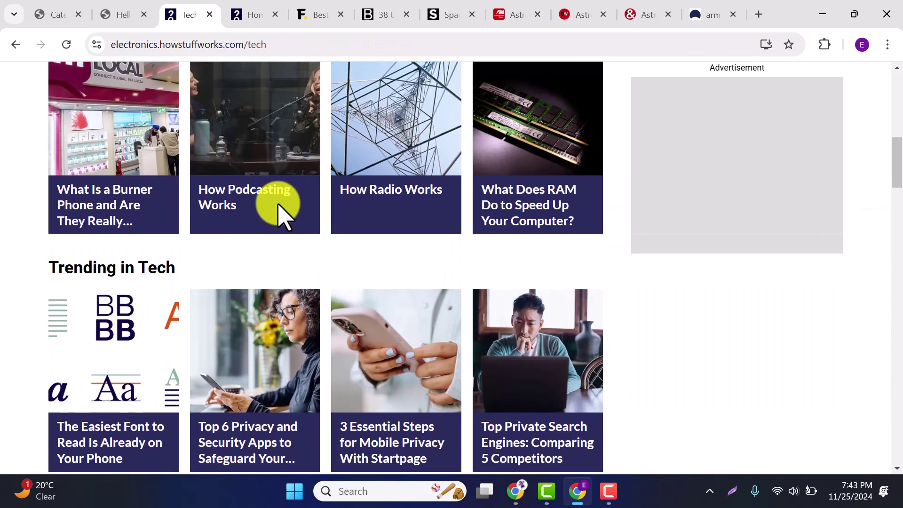
scroll(278, 207, "up", 10)
left_click(289, 104)
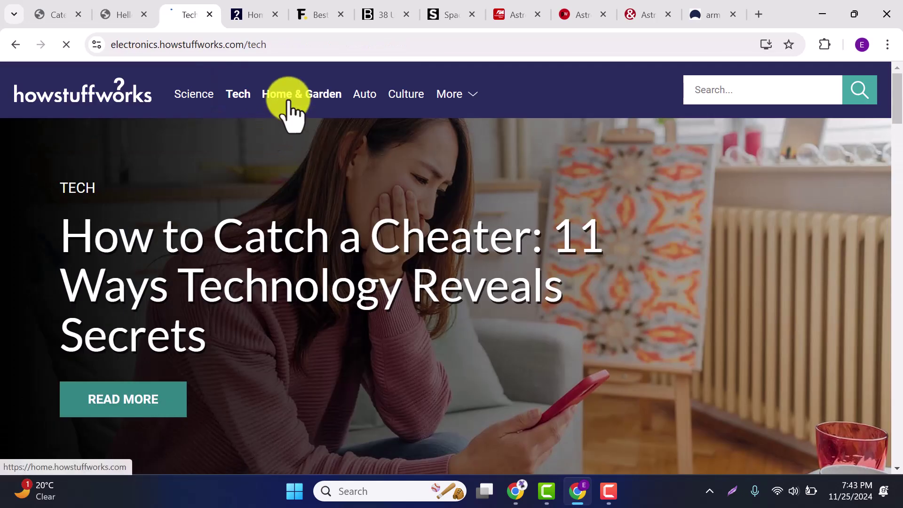
scroll(315, 266, "down", 15)
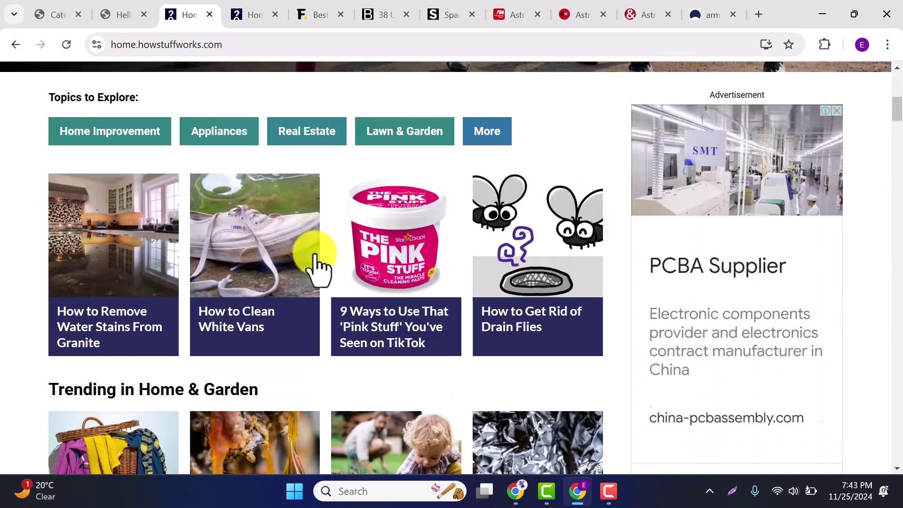
scroll(314, 263, "up", 15)
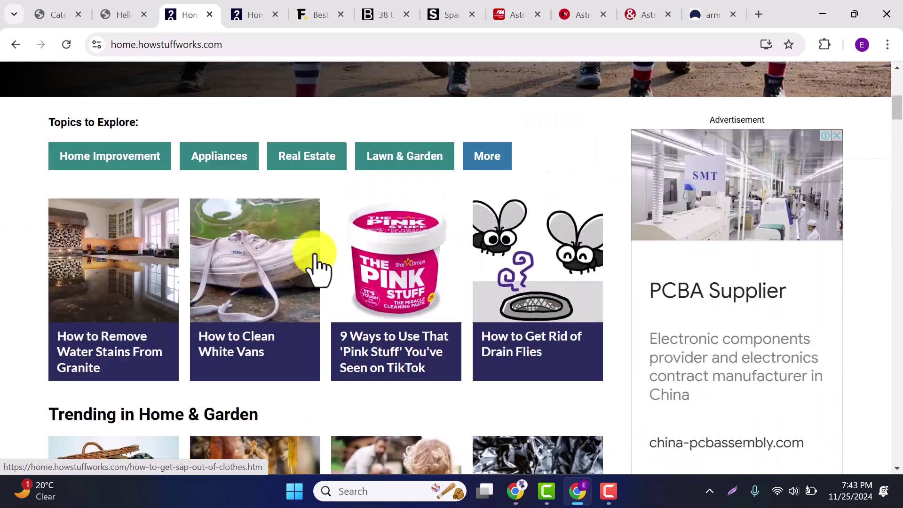
left_click(398, 101)
scroll(371, 289, "down", 12)
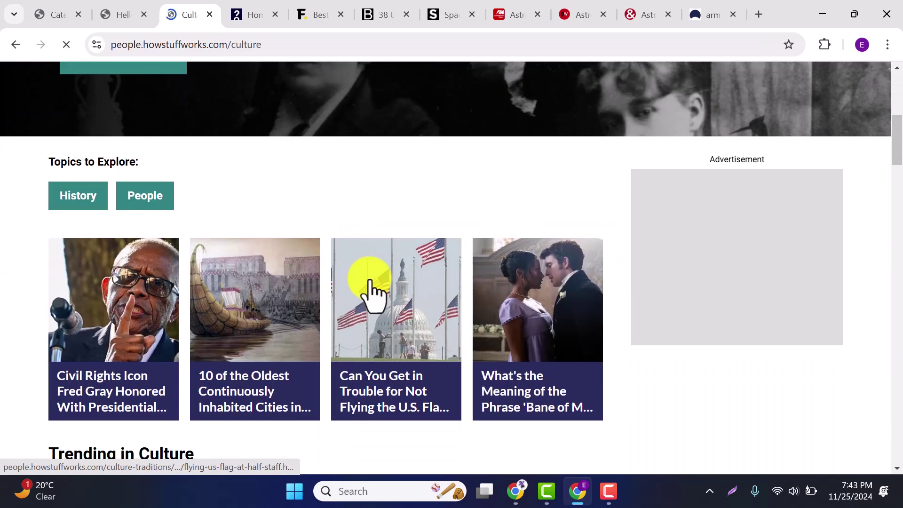
scroll(369, 290, "up", 12)
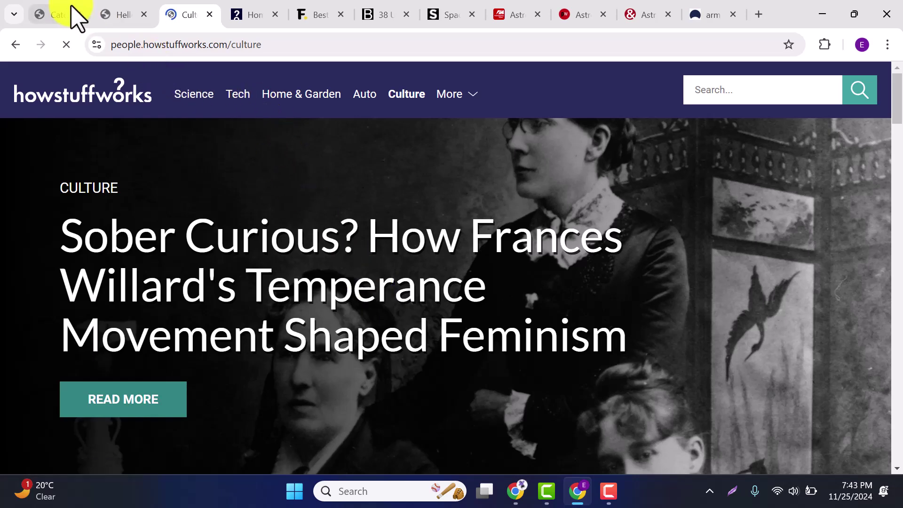
left_click(242, 96)
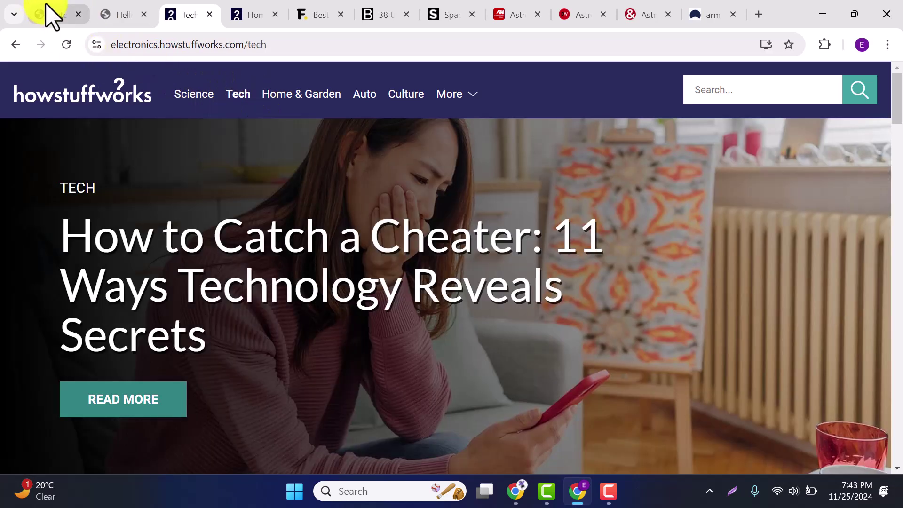
Step: Back in the WordPress categories form, enter the new category's name "Solar System" and the slug "solar-system"
left_click(50, 15)
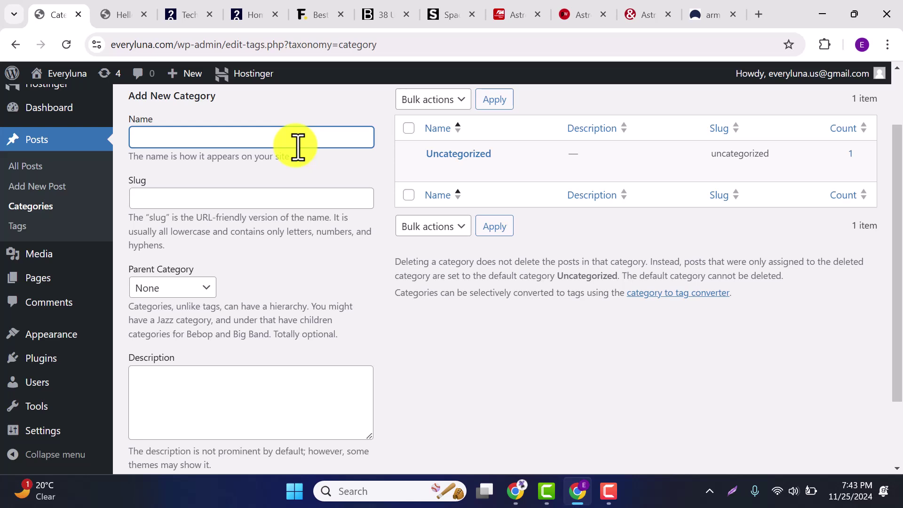
type("Solar System")
left_click(226, 198)
type("solar-")
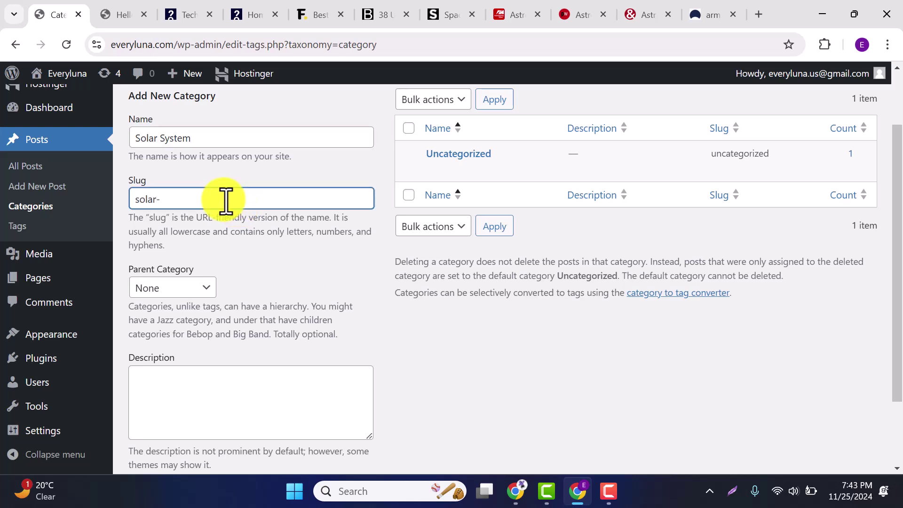
type("system")
left_click_drag(226, 200, 199, 201)
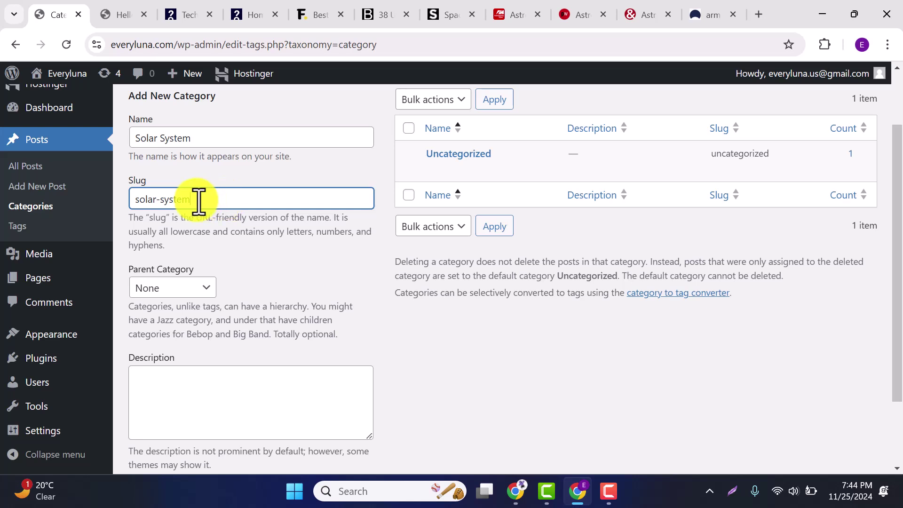
left_click(199, 201)
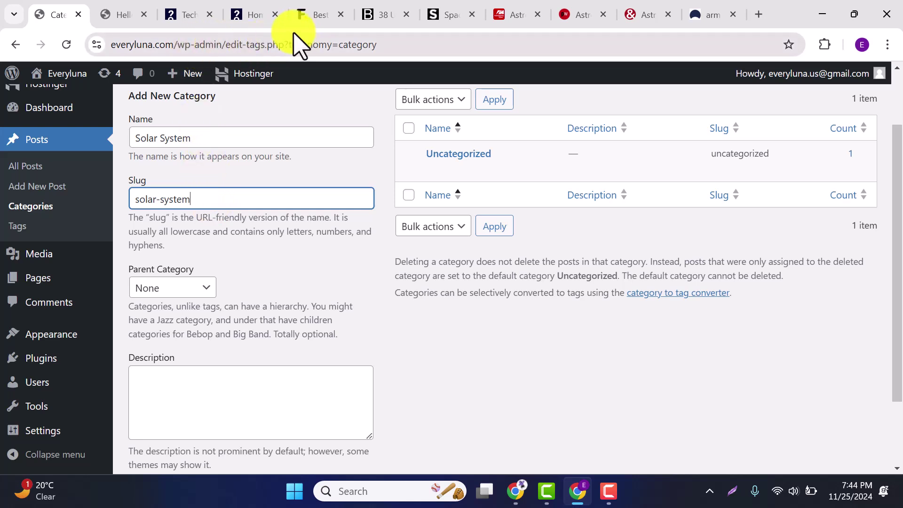
Step: Examine the web addresses of the Tech and Home & Garden category pages on the HowStuffWorks site
left_click(209, 14)
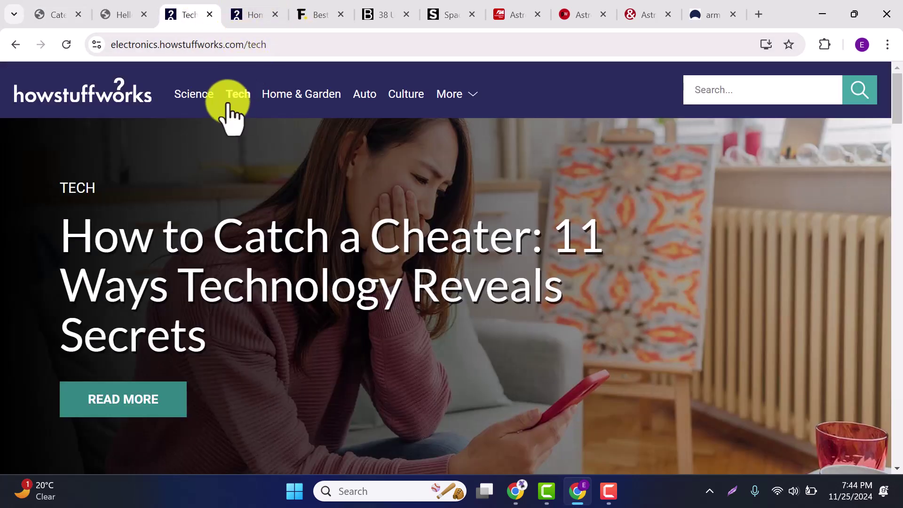
double_click(254, 45)
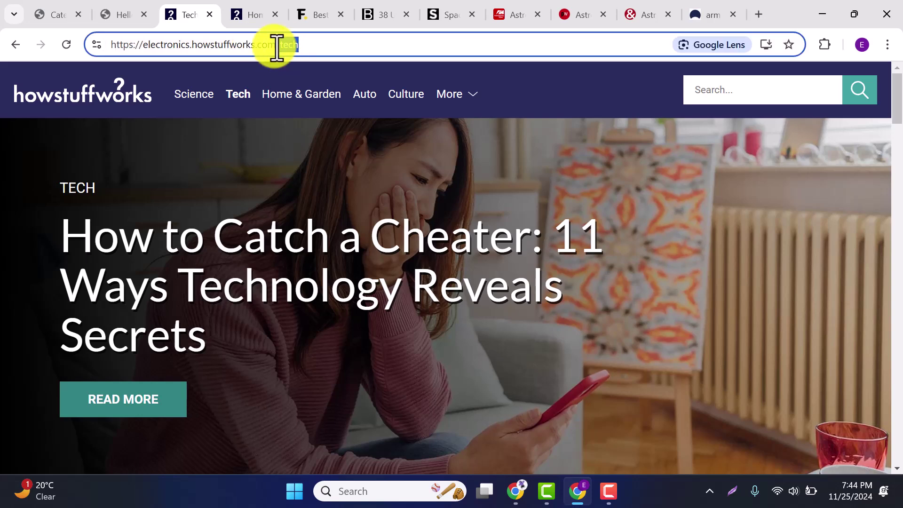
left_click(293, 80)
left_click(291, 94)
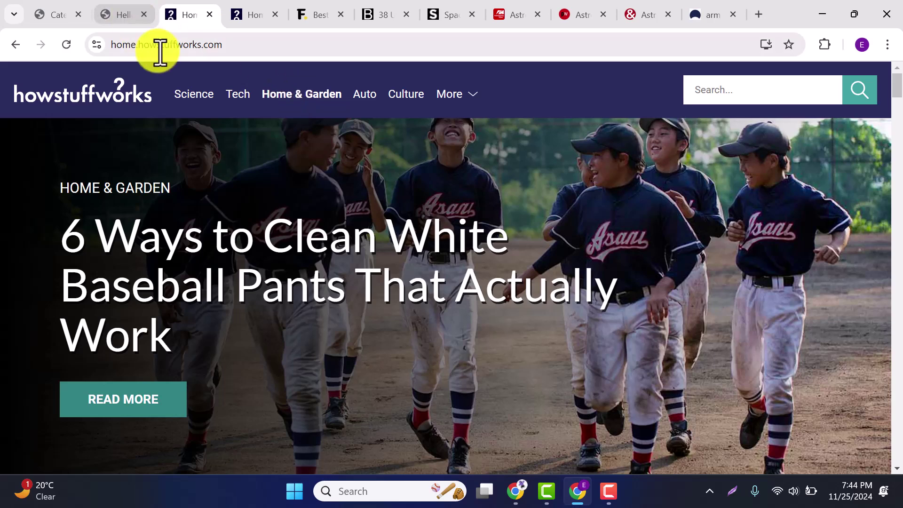
scroll(301, 123, "down", 2)
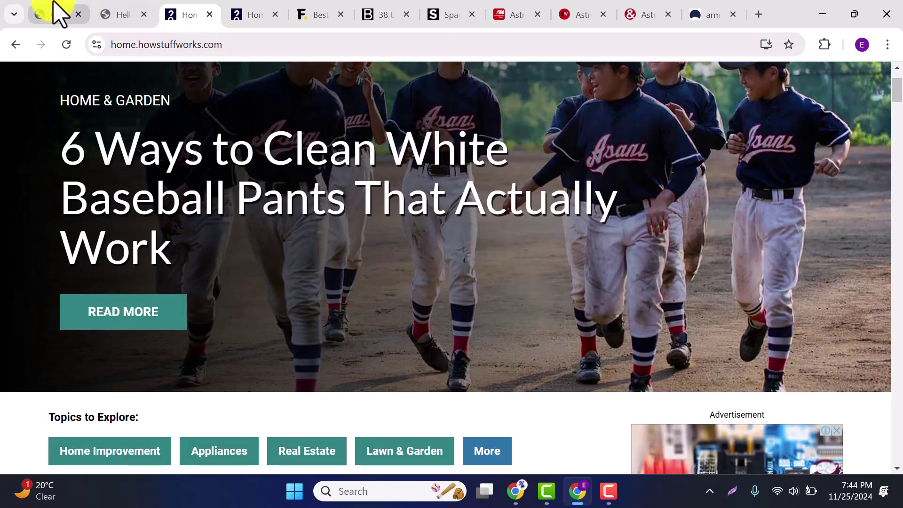
Step: Return to the WordPress category form, enter the description "Solar System" and add the new category
left_click(58, 14)
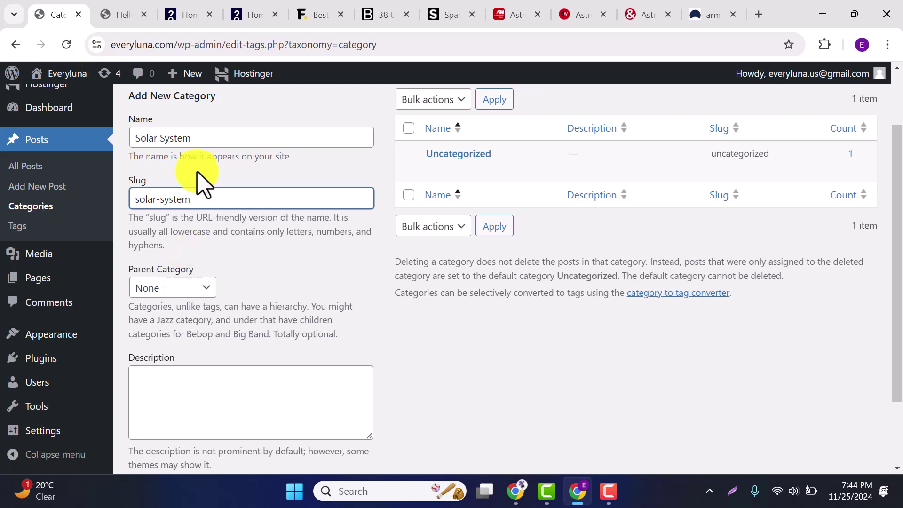
left_click(175, 377)
scroll(176, 380, "down", 2)
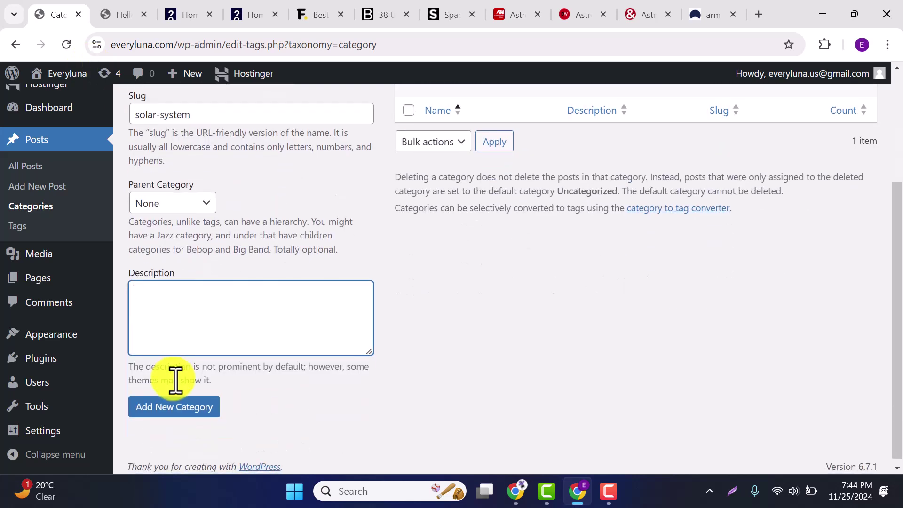
type("Sol")
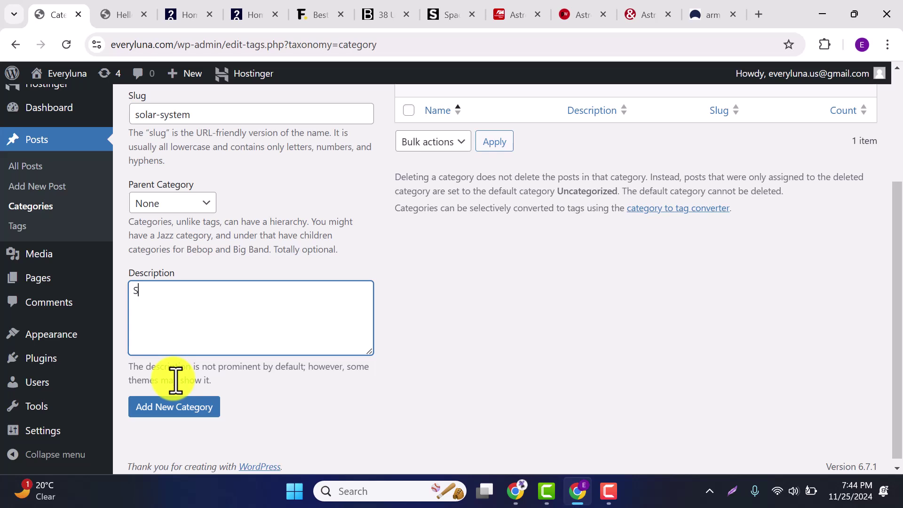
type("ar System")
left_click(209, 407)
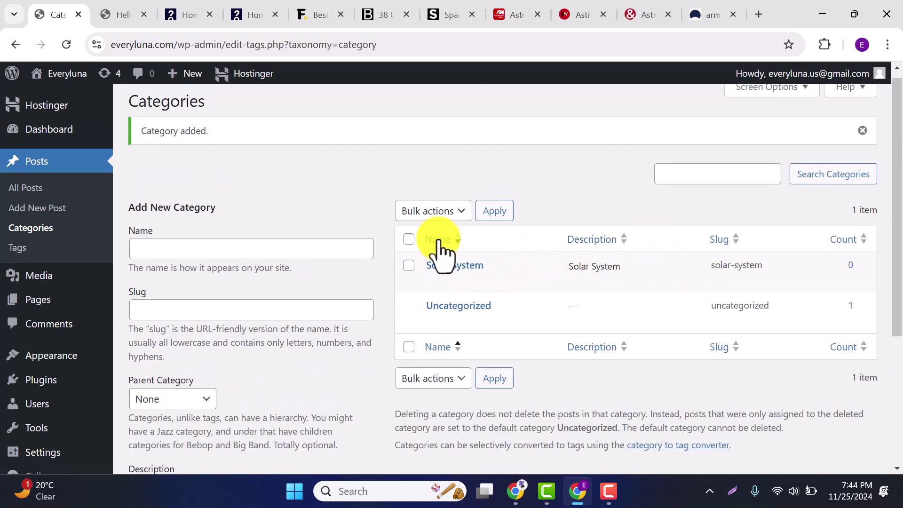
Step: Fill in the name "Sun" and the slug "sun" for another new category
left_click(345, 254)
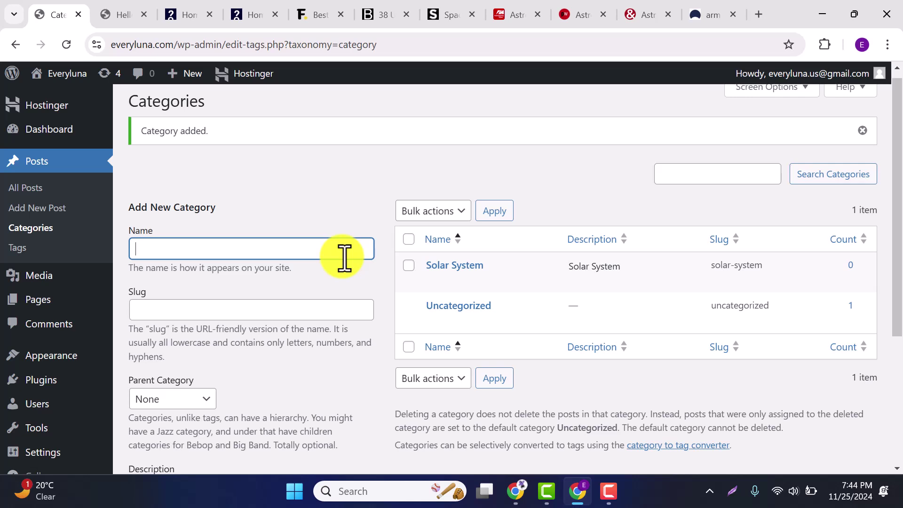
type("Sol")
key("BackSpace")
key("BackSpace")
type("un")
left_click(286, 312)
type("sun")
Step: Set the Sun category's parent to Solar System, enter the description "sun" and add the category
scroll(286, 311, "down", 3)
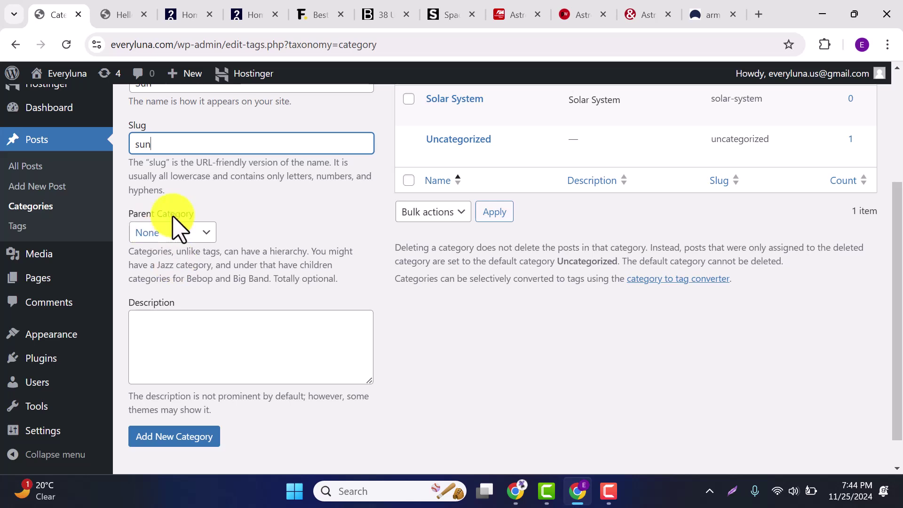
left_click(179, 234)
left_click(179, 274)
left_click(210, 344)
type("sun")
left_click(200, 438)
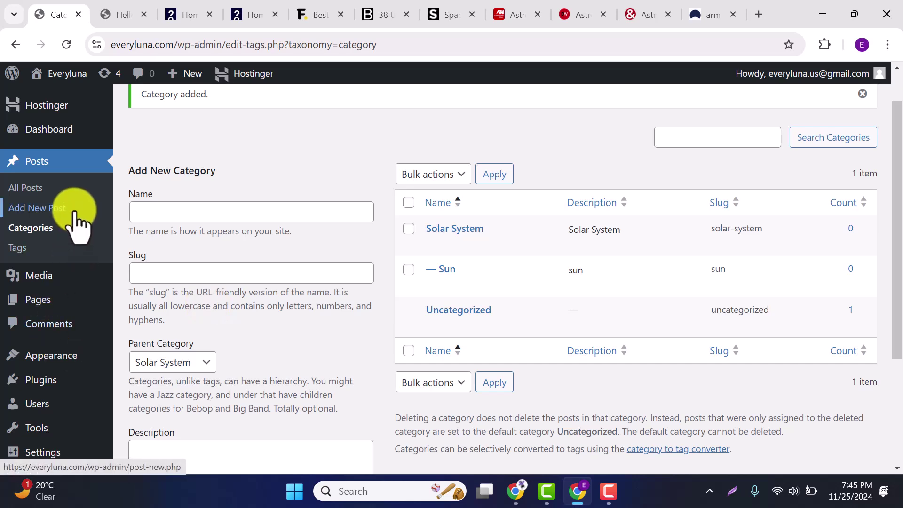
Step: Open the post tags page and look over the form for adding a new tag
left_click(49, 250)
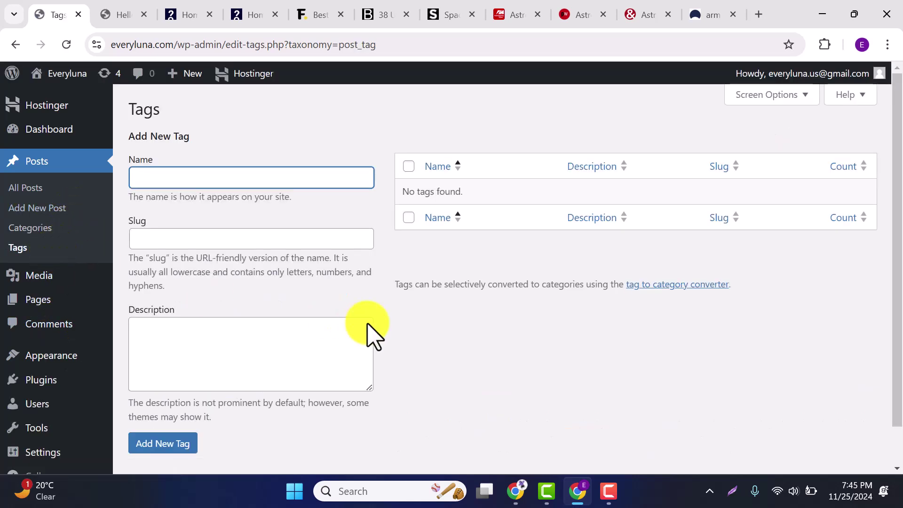
scroll(313, 269, "down", 2)
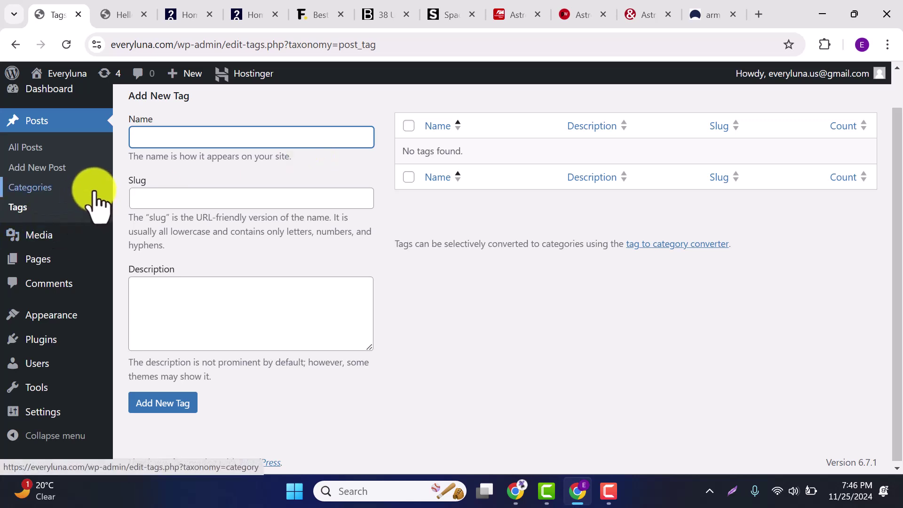
Step: Open the list of all posts and start a new post
scroll(97, 202, "down", 1)
left_click(61, 147)
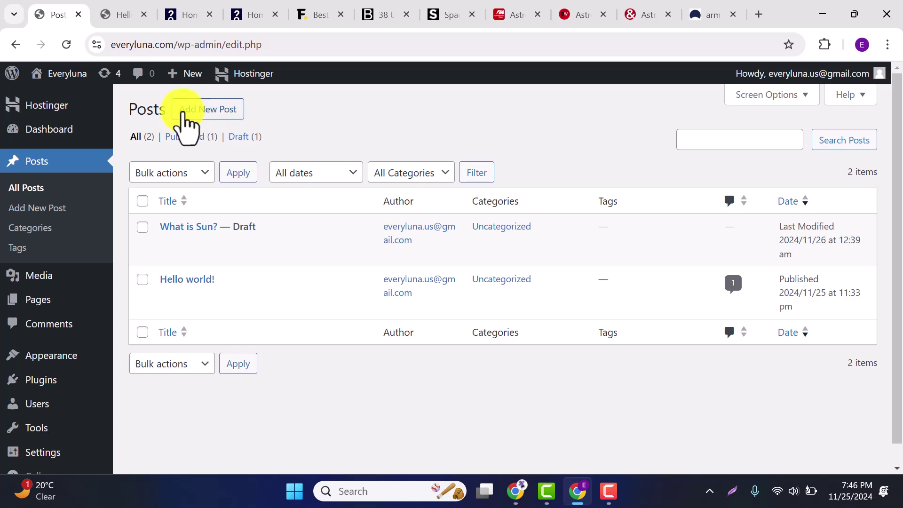
left_click(192, 112)
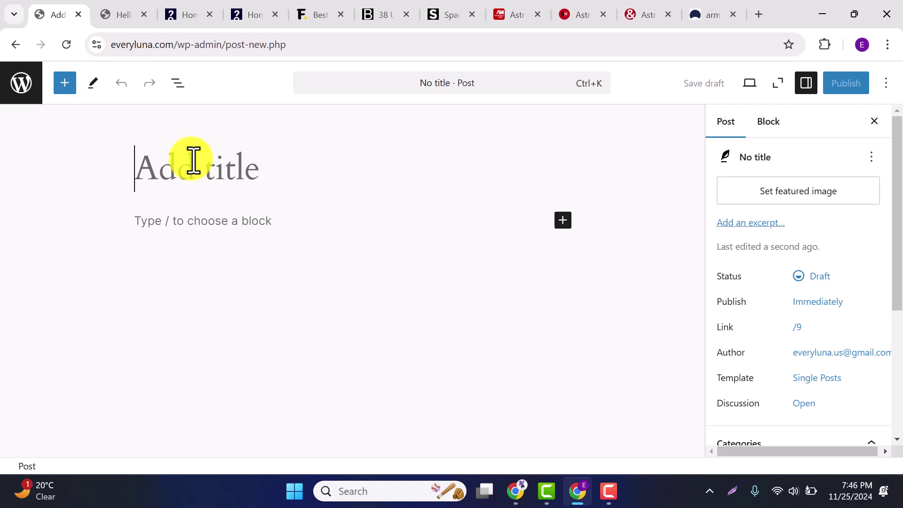
Step: Look over the HowStuffWorks Home & Garden page and the pancake and waffle recipe list on food.com as blog examples
left_click(180, 11)
scroll(237, 141, "up", 2)
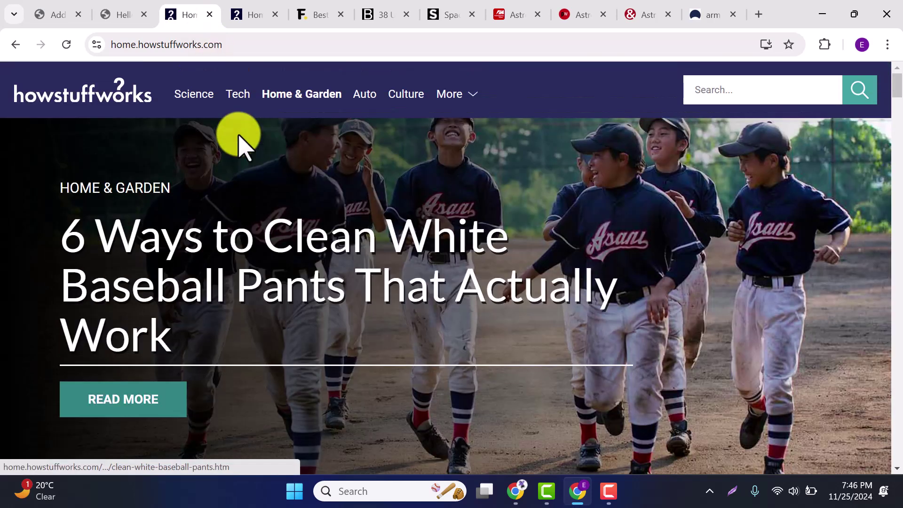
left_click(242, 5)
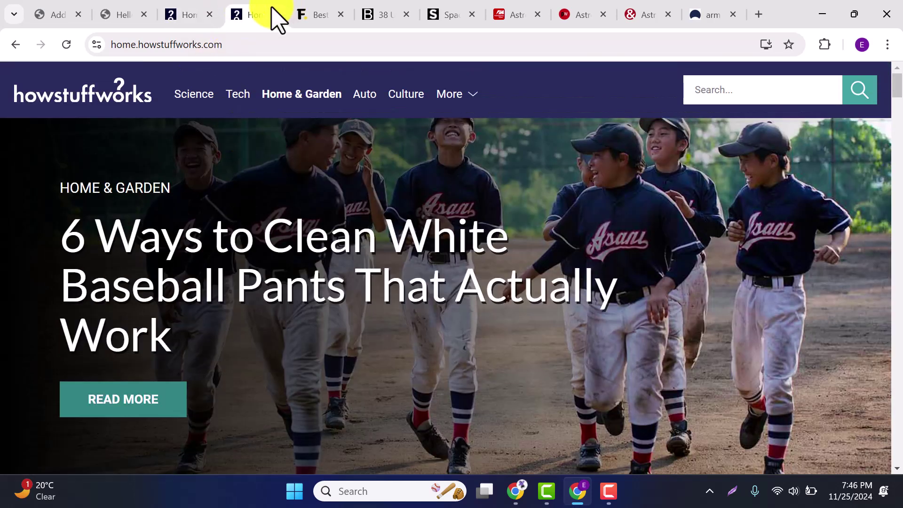
left_click(333, 10)
scroll(360, 151, "down", 6)
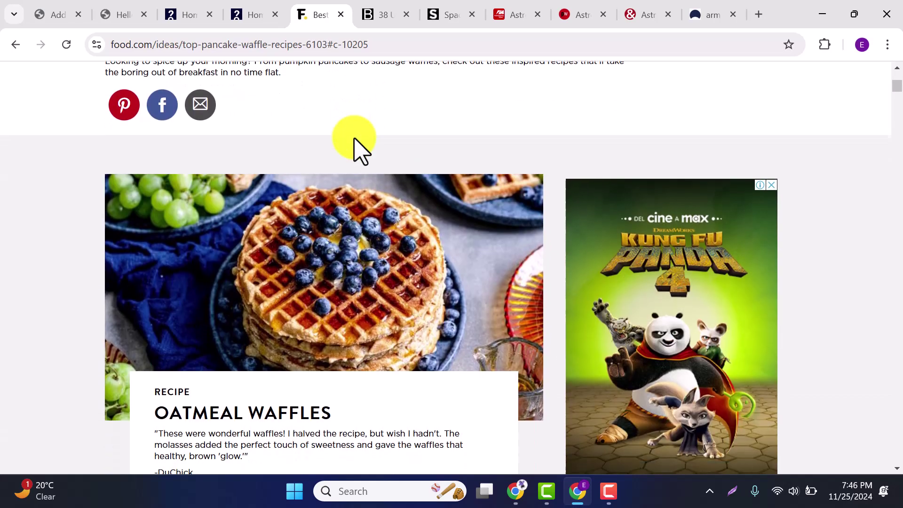
scroll(478, 74, "down", 15)
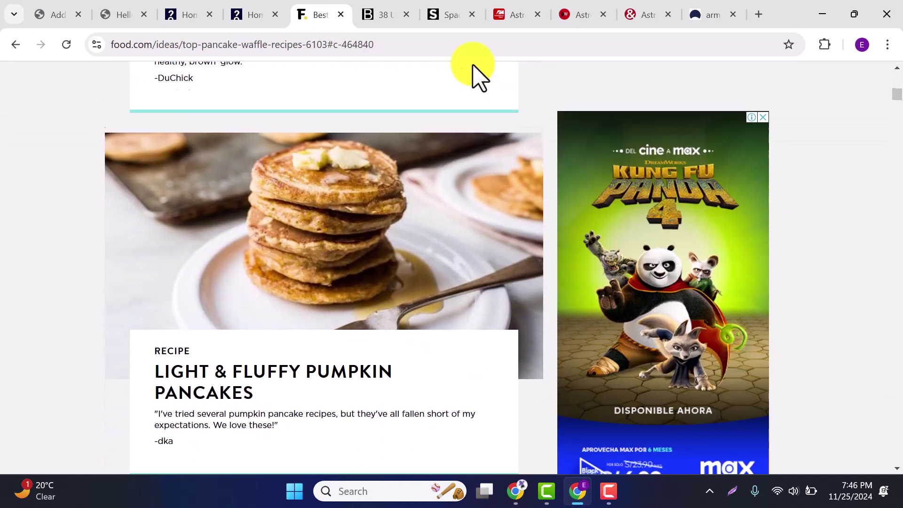
scroll(478, 74, "down", 15)
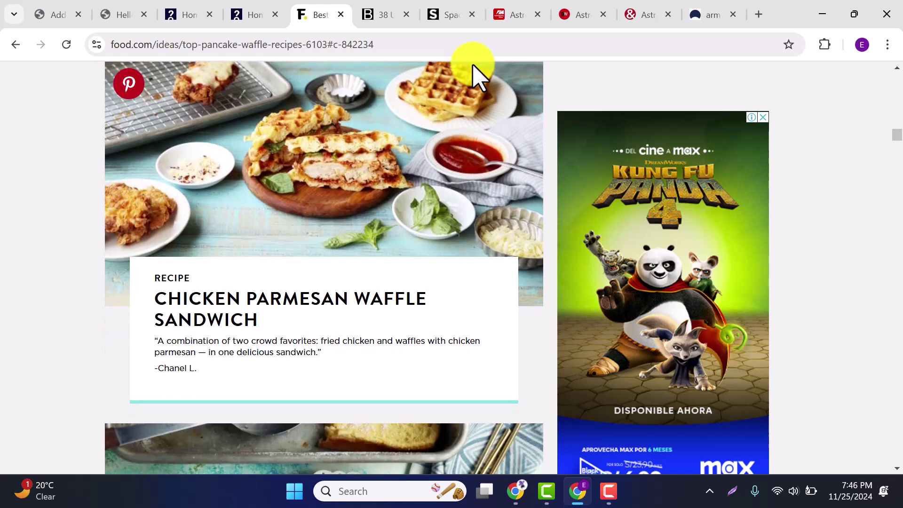
scroll(475, 73, "down", 3)
Step: Open the Chicken Parmesan Waffle Sandwich recipe and look through its directions, ingredients and comments
left_click(247, 166)
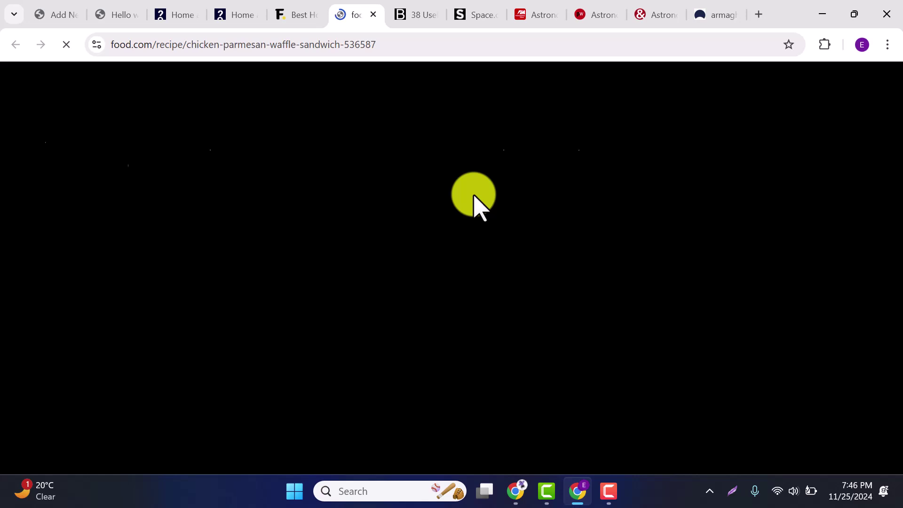
scroll(474, 195, "down", 10)
scroll(477, 200, "down", 20)
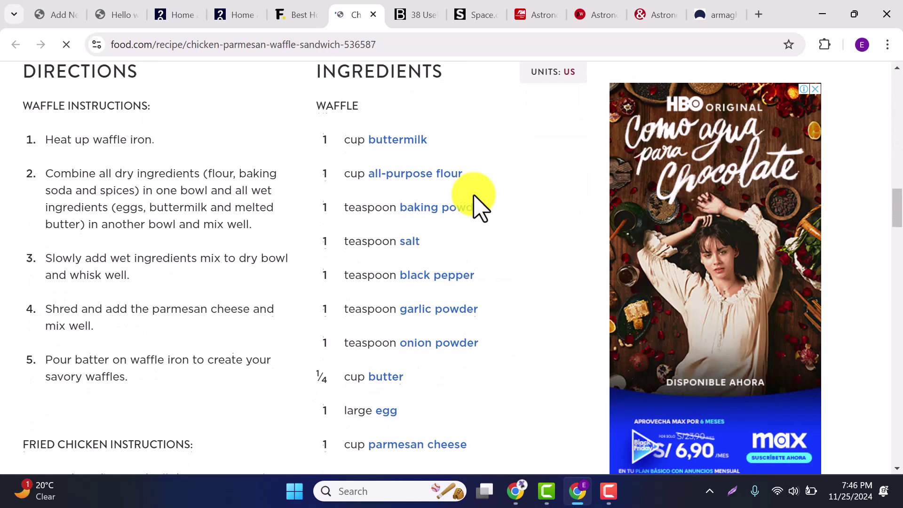
scroll(308, 320, "down", 10)
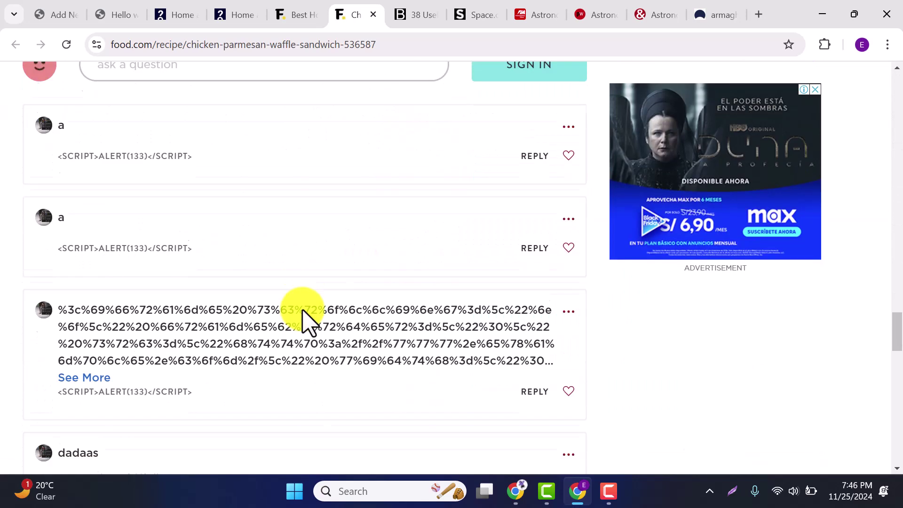
scroll(308, 320, "up", 19)
Step: Look through the article "38 Useful Pet Blogs For Pet Owners" on the already opened blogonyourown.com page
left_click(413, 13)
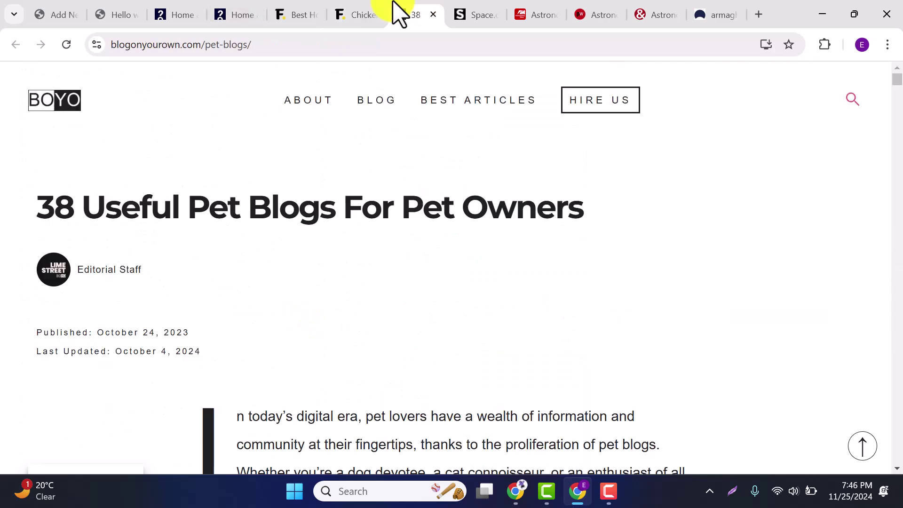
scroll(407, 242, "down", 10)
scroll(407, 242, "down", 20)
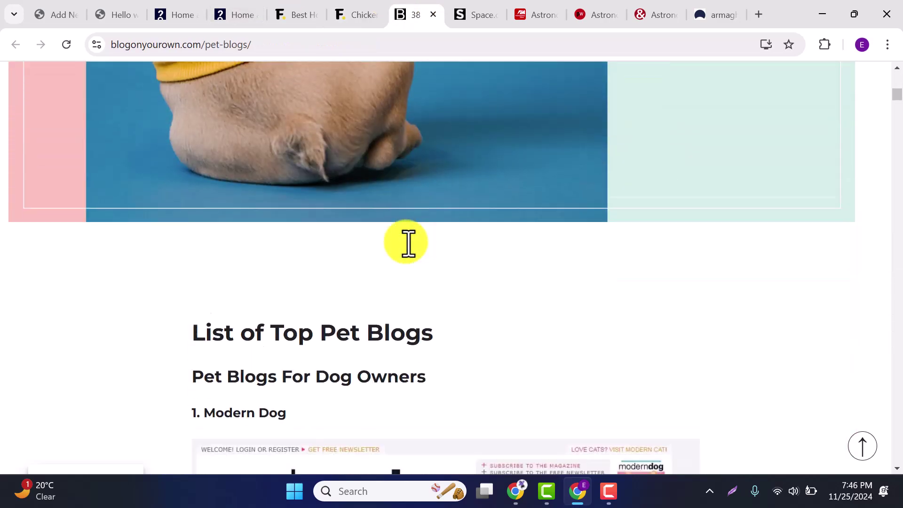
scroll(407, 242, "down", 20)
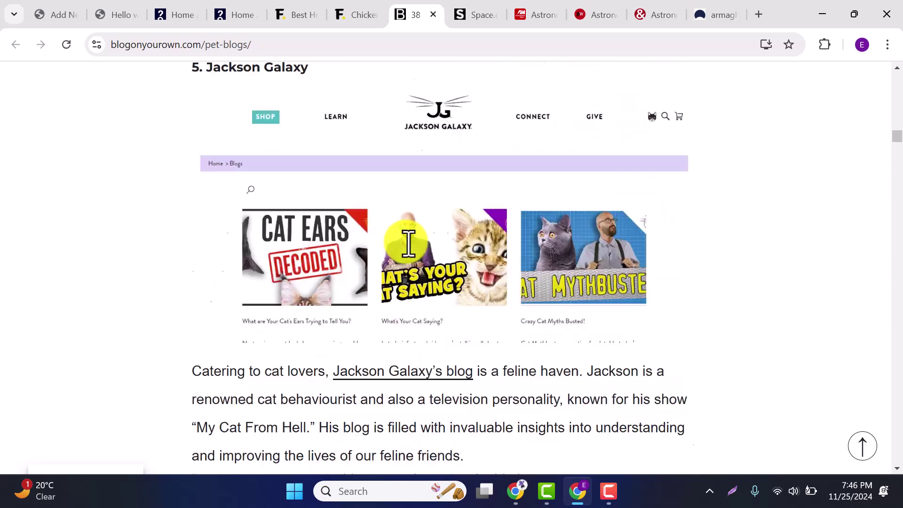
Step: Open the article on NASA aircraft and secret Cold War missile tunnels from the space.com home page and skim it
left_click(485, 12)
scroll(397, 301, "down", 5)
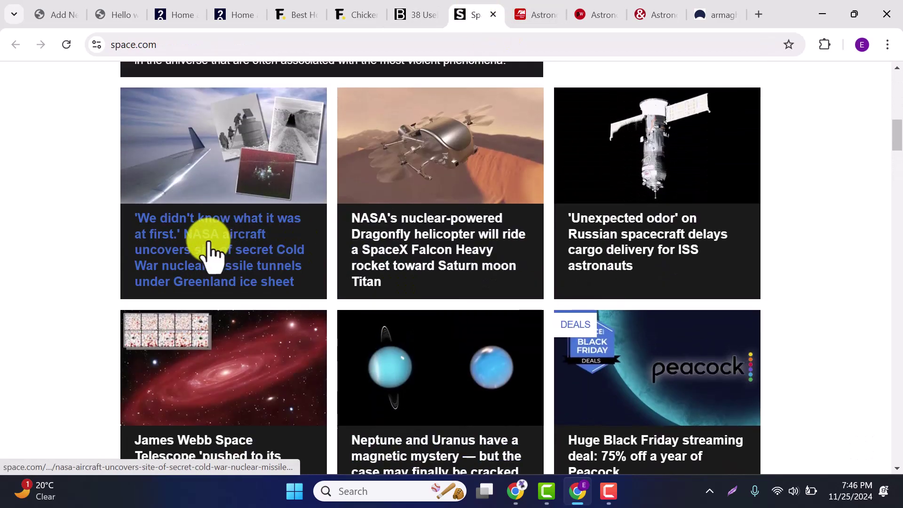
left_click(210, 252)
scroll(339, 371, "down", 20)
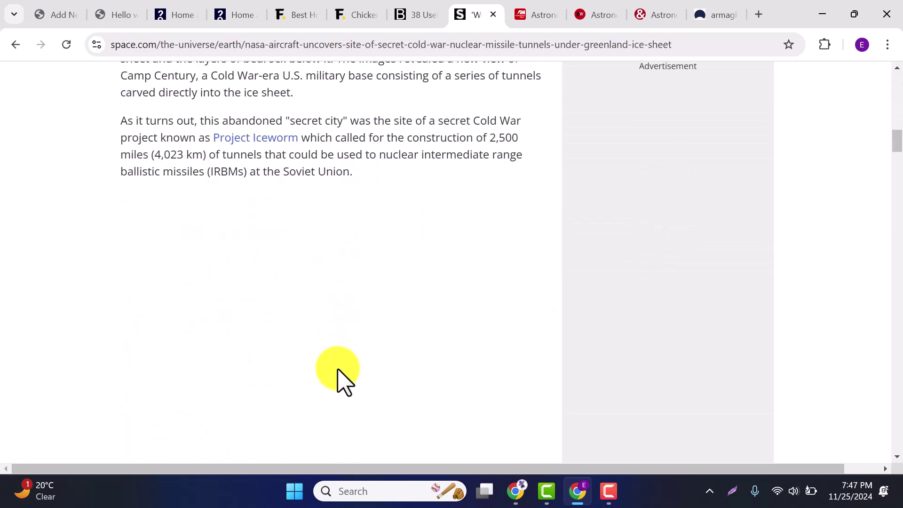
scroll(339, 374, "down", 8)
scroll(339, 374, "up", 20)
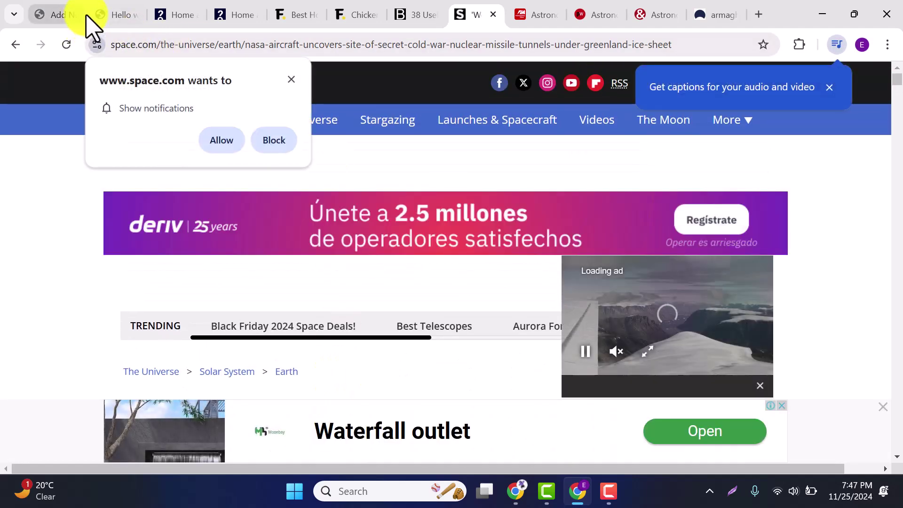
Step: Return to the new WordPress post and enter the title "What is Sun?"
left_click(67, 14)
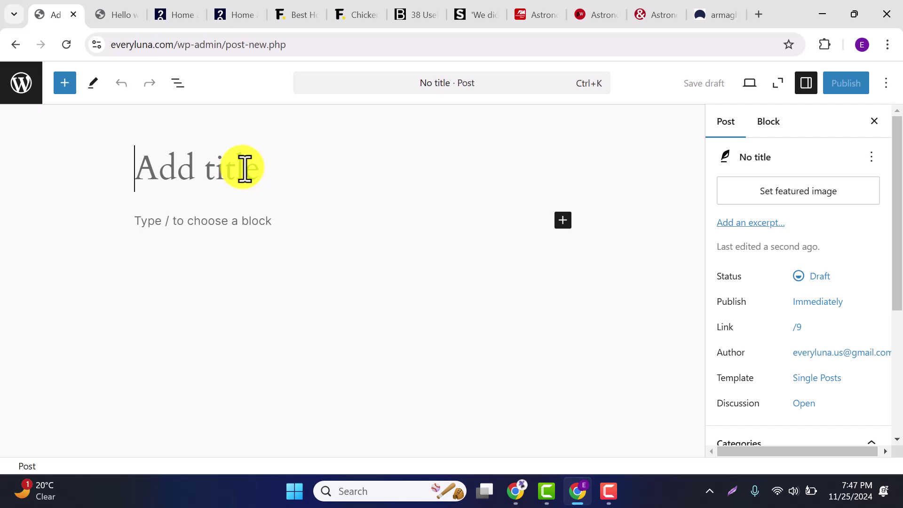
type("Whar")
key("BackSpace")
type("t ")
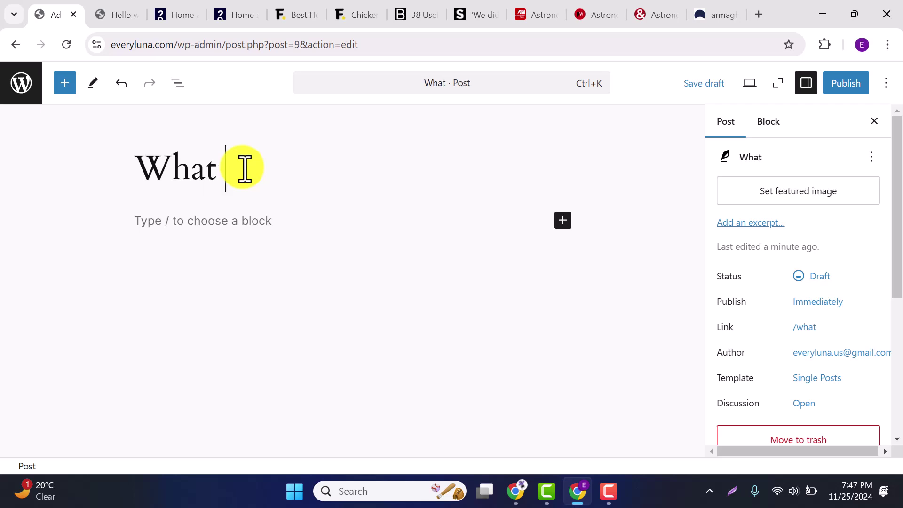
type("is")
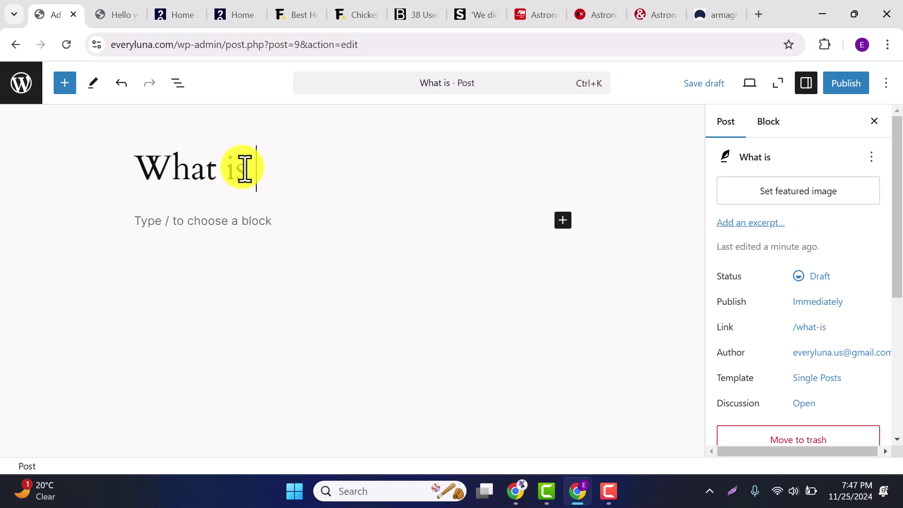
type(" Su")
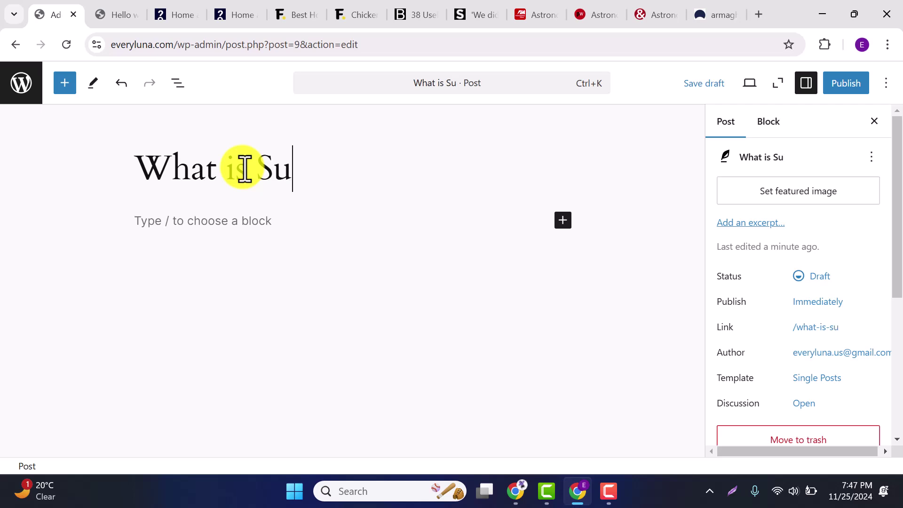
type("n?")
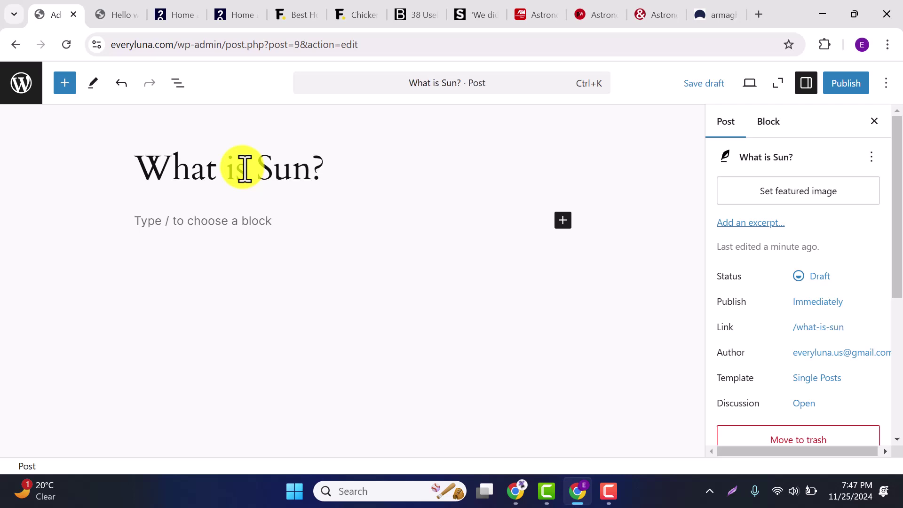
Step: Write a paragraph reading "sun" below the post title and select that paragraph block
left_click(184, 226)
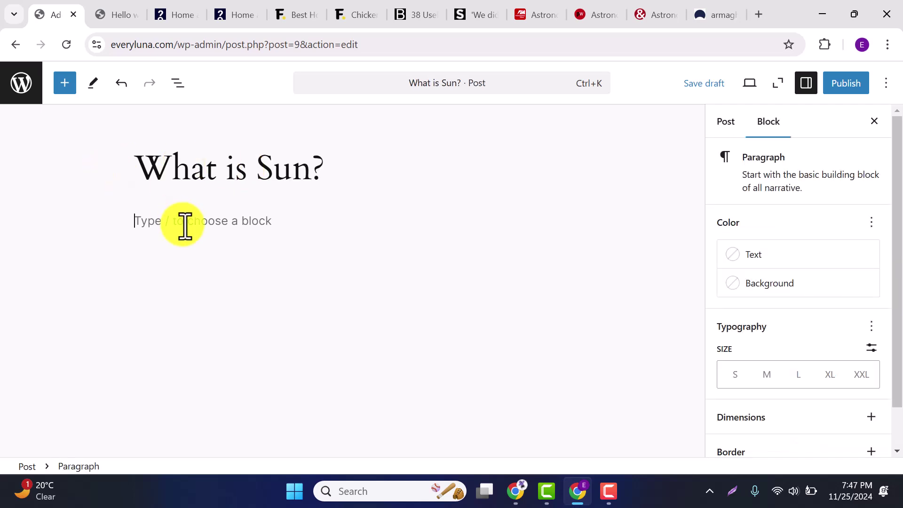
left_click(167, 168)
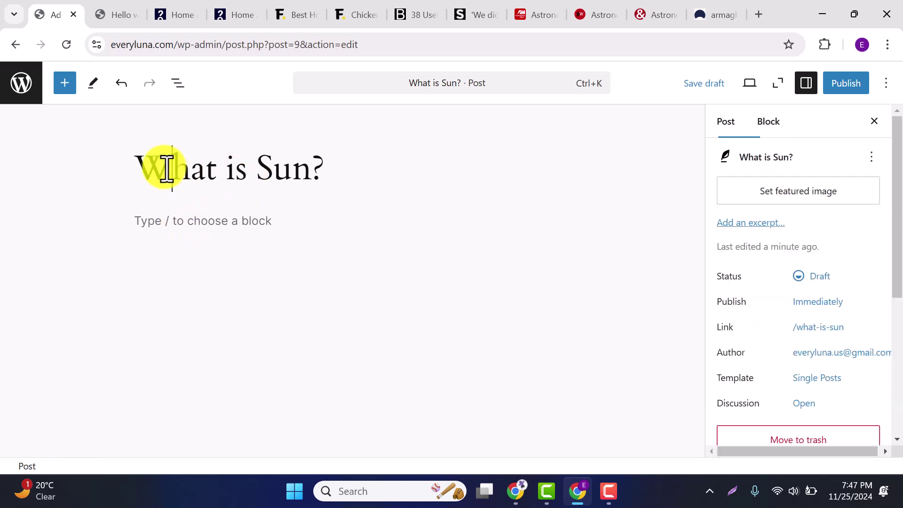
left_click(425, 156)
left_click(228, 221)
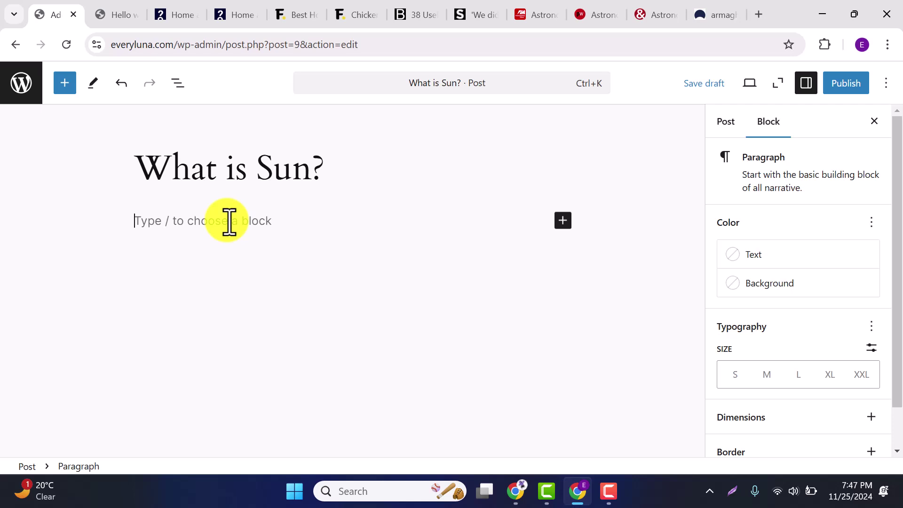
type("Sun")
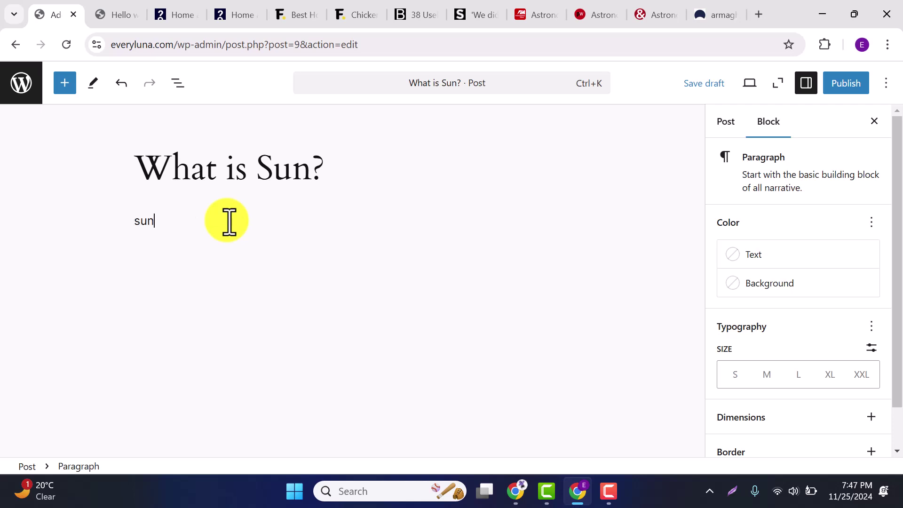
key("Return")
left_click(160, 220)
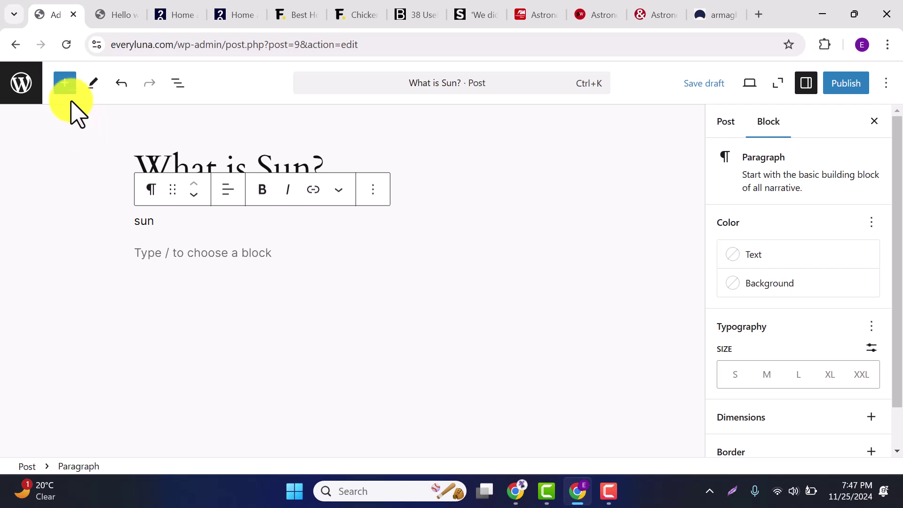
Step: Browse the available blocks and insert an Image block below the "sun" paragraph
left_click(66, 89)
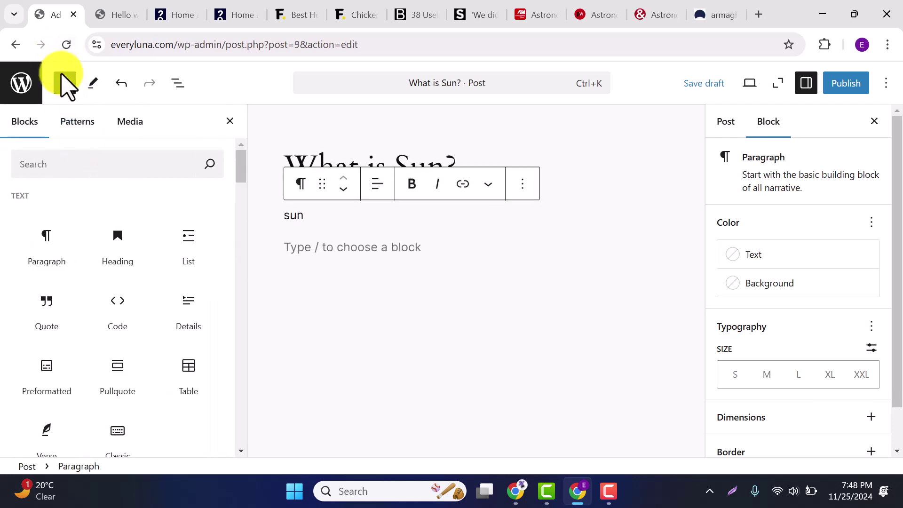
scroll(106, 256, "down", 4)
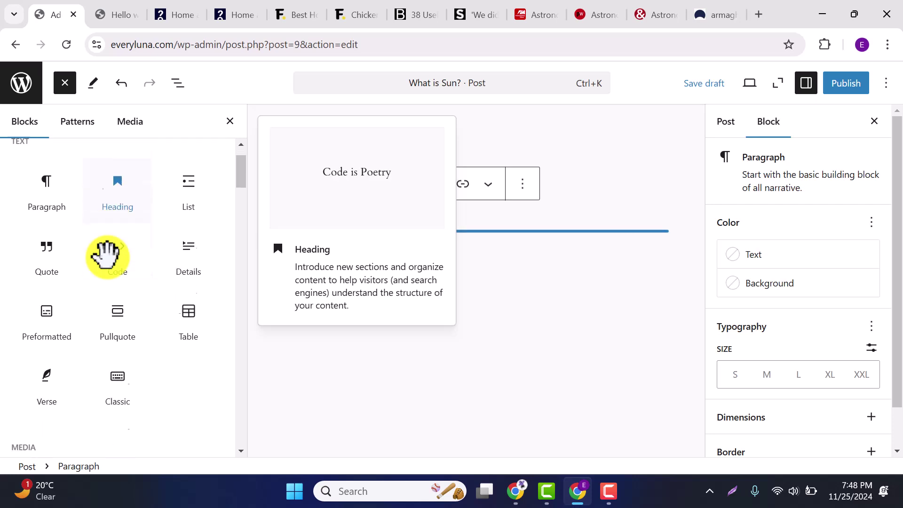
scroll(113, 296, "down", 1)
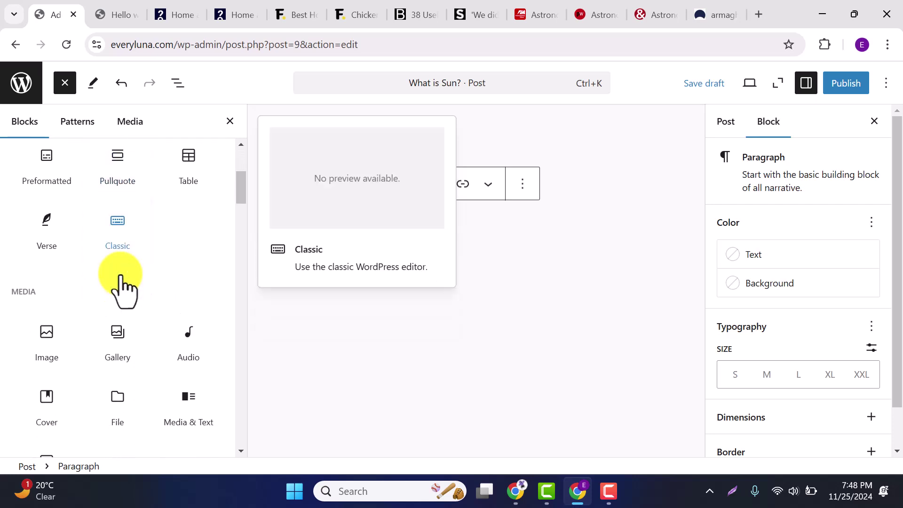
left_click(49, 329)
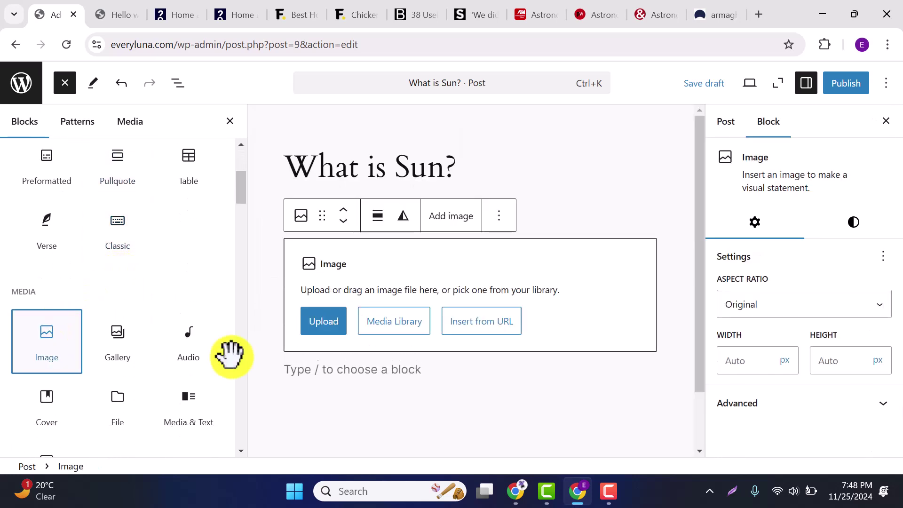
Step: View the Image block's file upload dialog and the media library, closing each without choosing an image
left_click(319, 321)
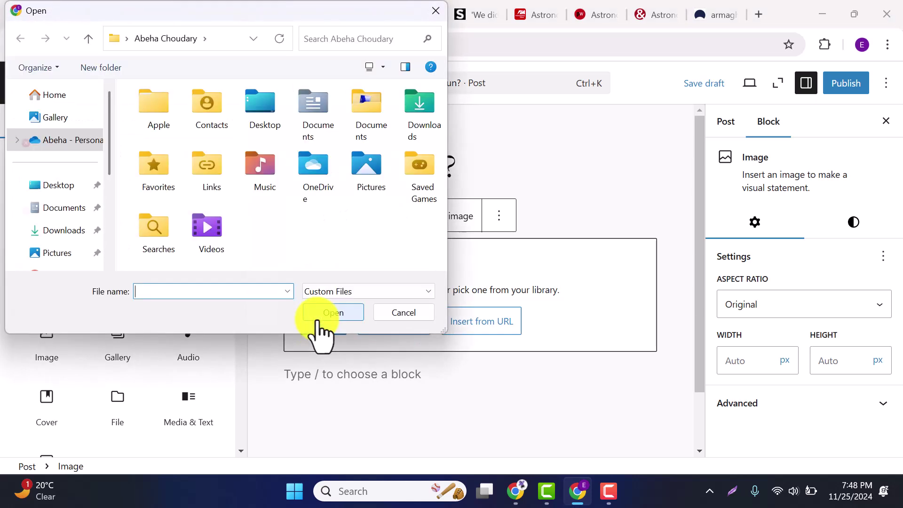
left_click(402, 314)
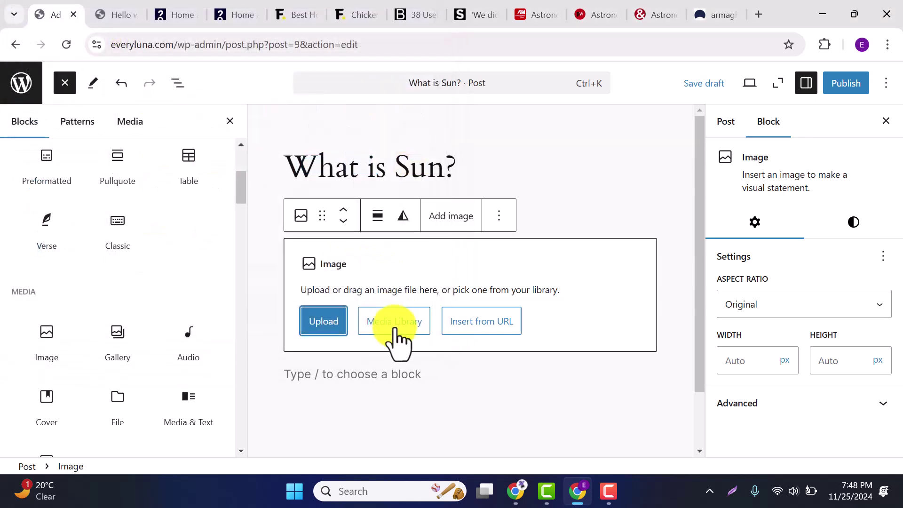
left_click(396, 324)
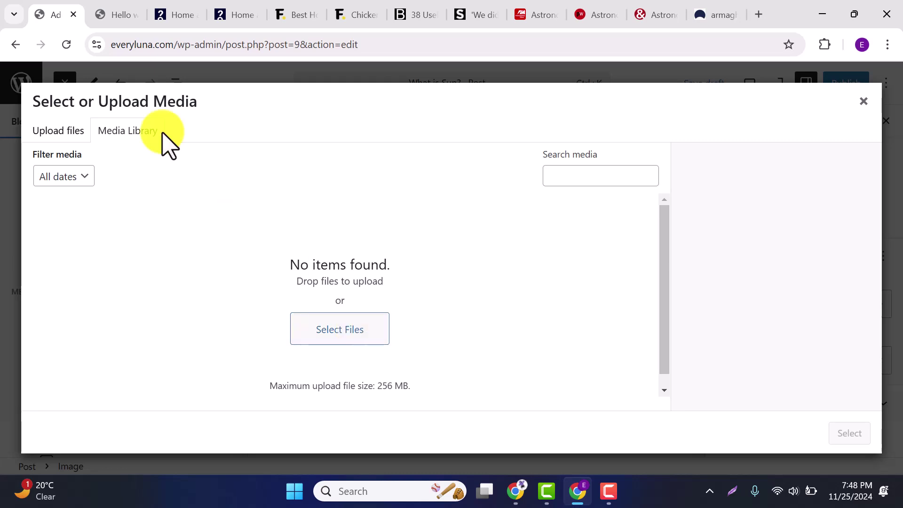
left_click(865, 103)
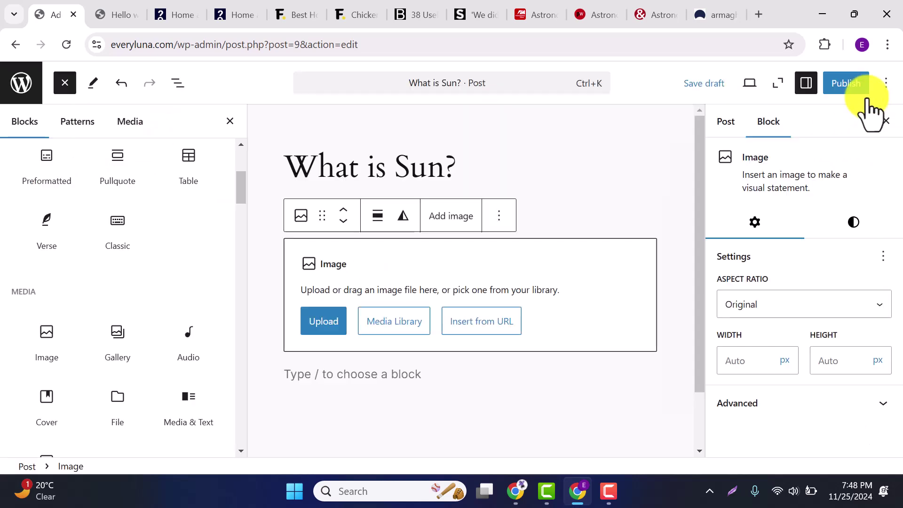
Step: Insert a Media & Text block below the image block and enter "gyuyg" as its text content
scroll(66, 297, "down", 1)
scroll(66, 296, "down", 3)
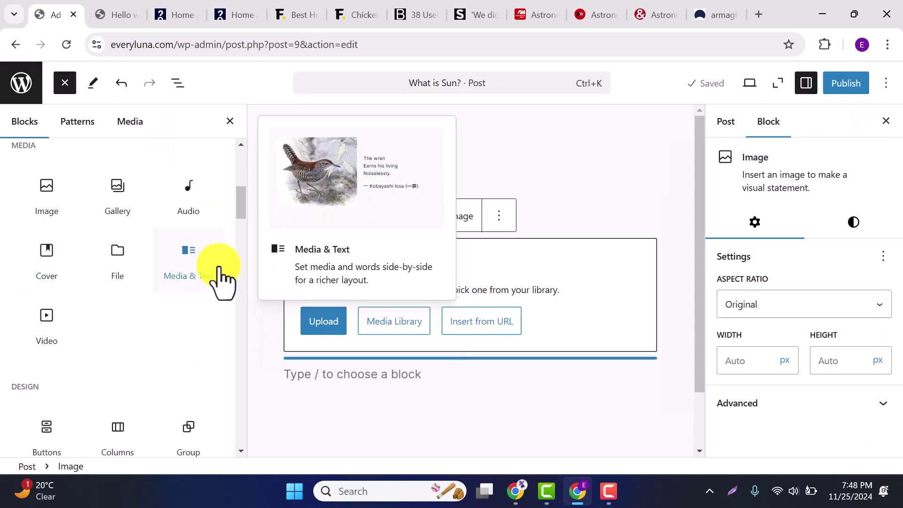
left_click(185, 261)
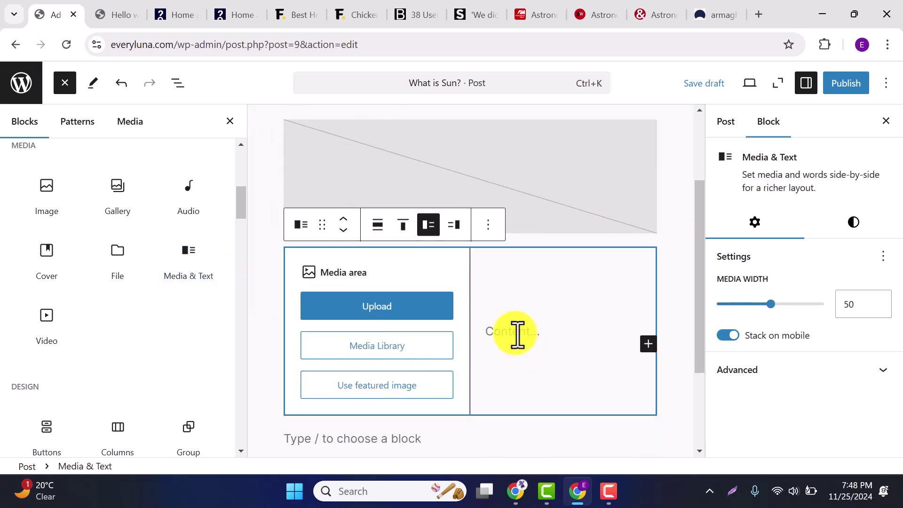
left_click(518, 336)
type("gyuyg")
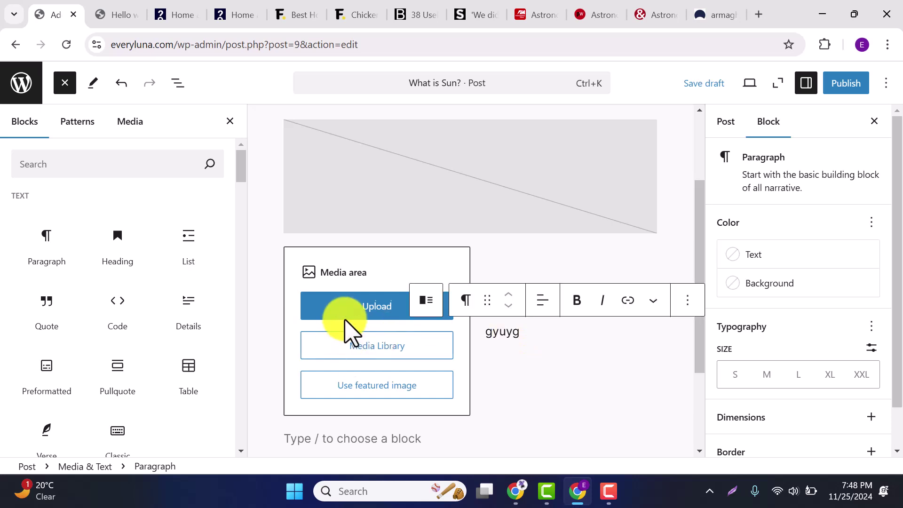
Step: Look over the post's blocks, close the block inserter and show the settings for the whole post
scroll(254, 334, "down", 3)
scroll(133, 343, "down", 10)
scroll(137, 353, "up", 10)
scroll(447, 282, "up", 2)
scroll(447, 283, "up", 4)
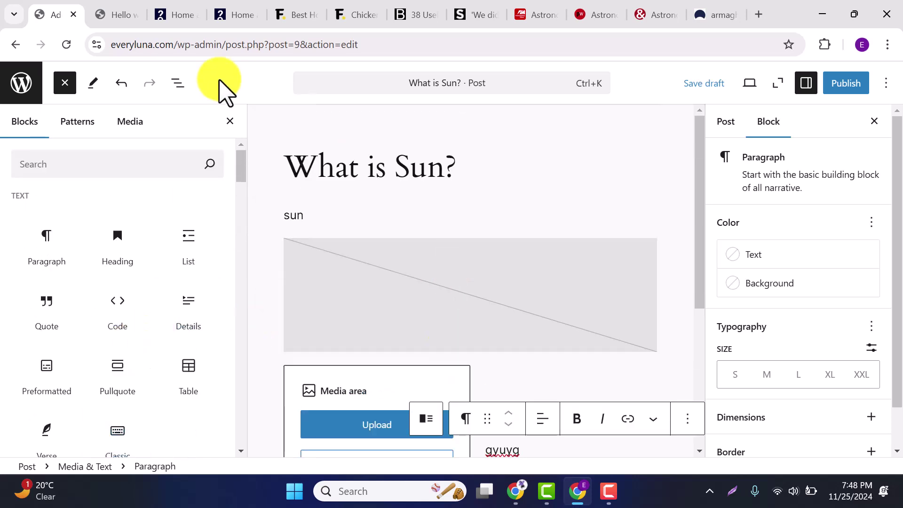
left_click(230, 121)
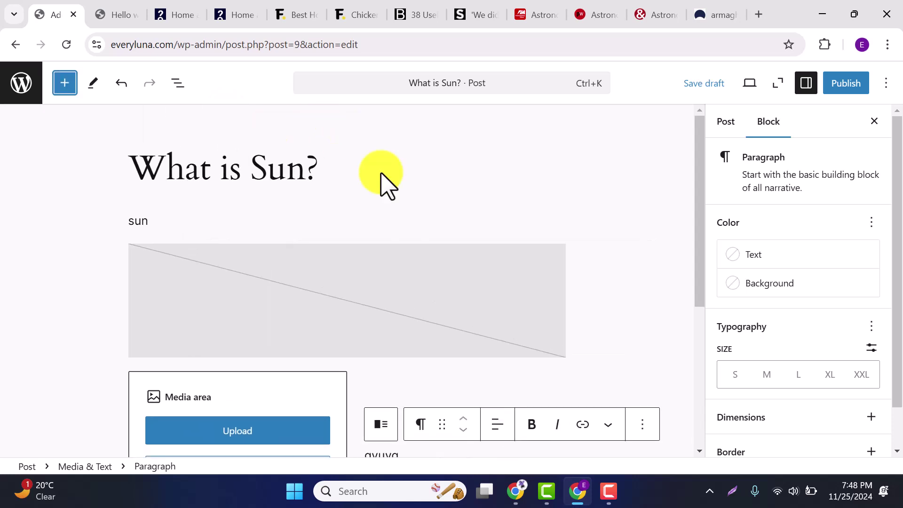
left_click(726, 121)
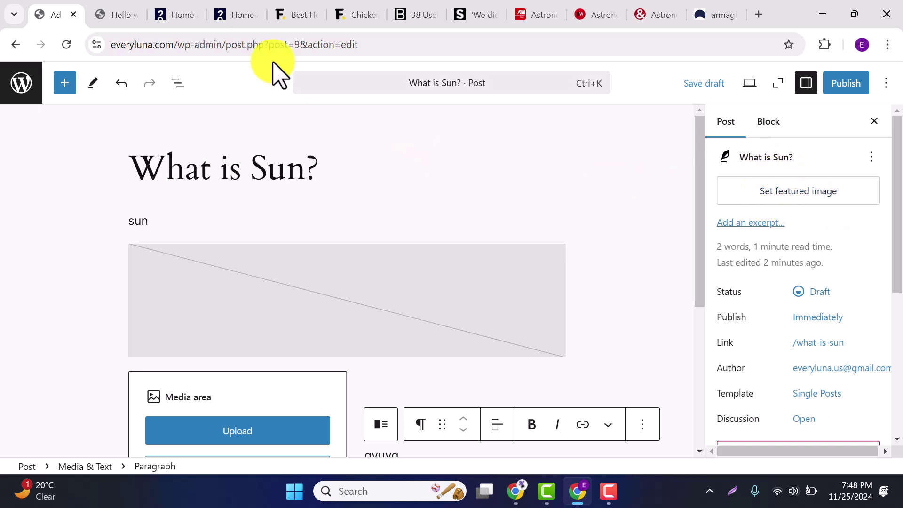
Step: Look at the HowStuffWorks home page and the blogonyourown.com pet blogs article as examples of images in blogs
left_click(185, 5)
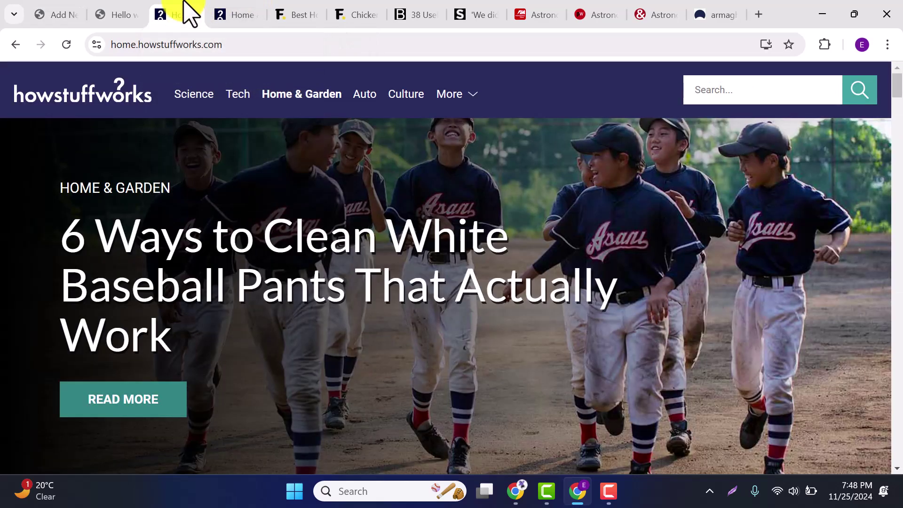
left_click(293, 13)
left_click(414, 15)
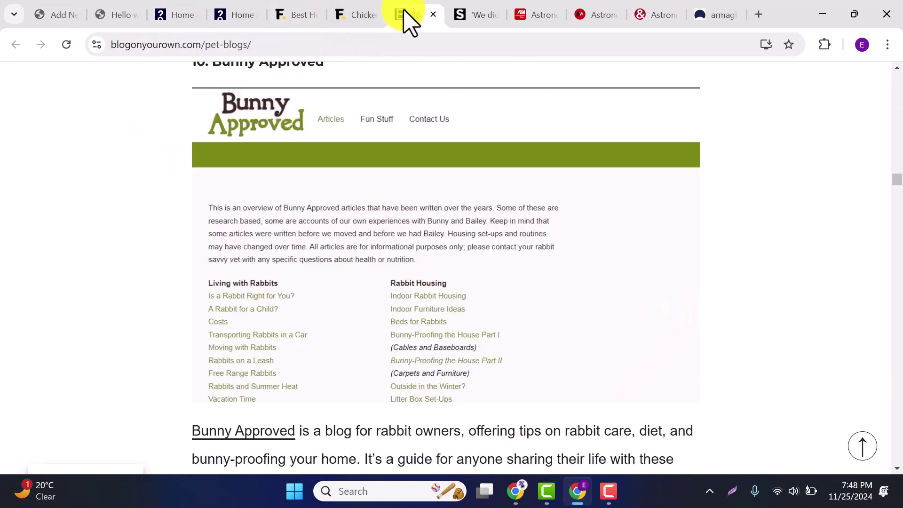
scroll(369, 343, "up", 5)
scroll(365, 339, "up", 20)
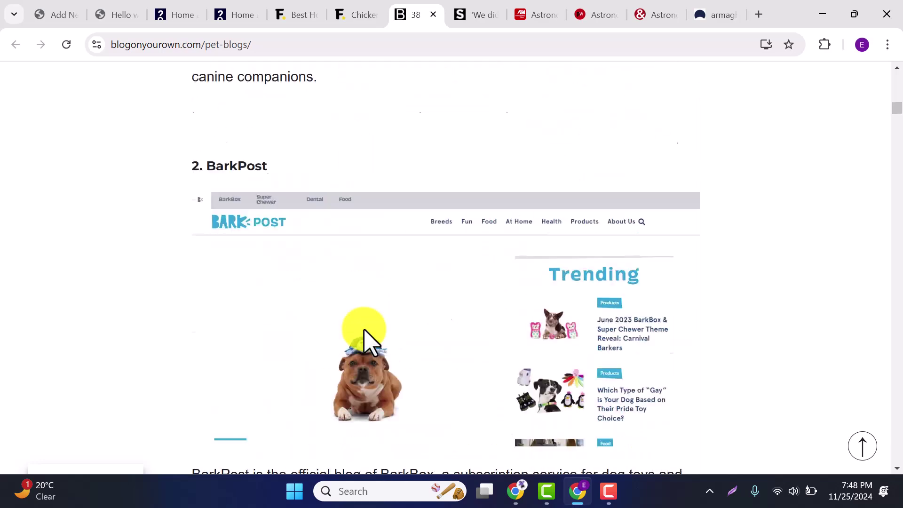
Step: Examine the main image and headline of the space.com article, dismissing the site's notification request
left_click(476, 13)
scroll(393, 195, "down", 10)
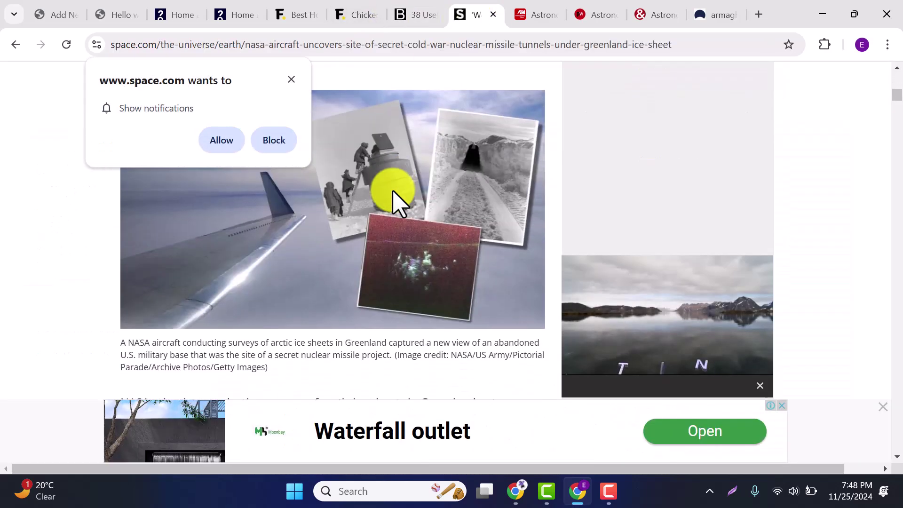
left_click(292, 81)
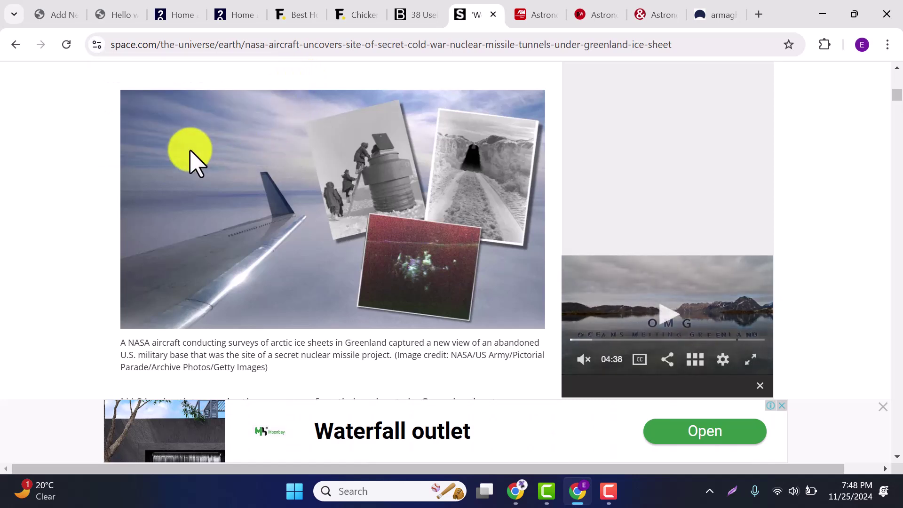
double_click(351, 236)
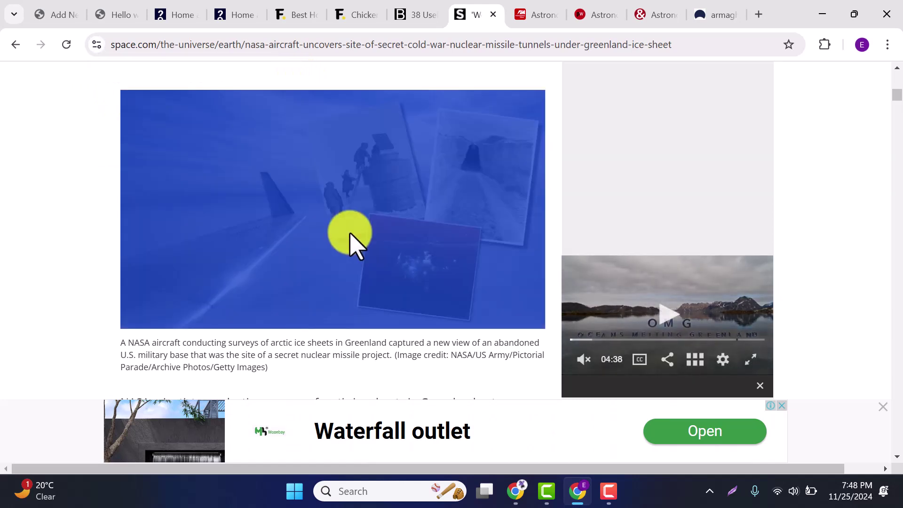
left_click(75, 238)
scroll(204, 238, "up", 1)
scroll(203, 238, "up", 4)
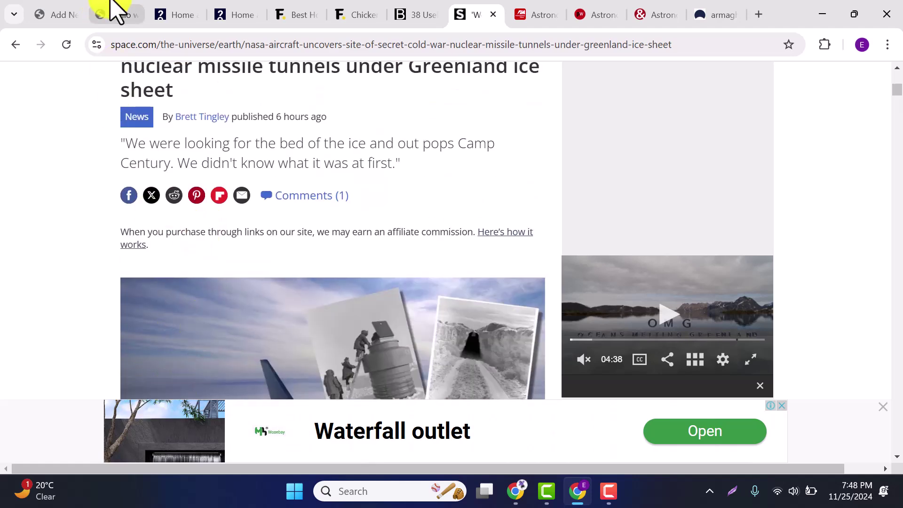
Step: Return to the "What is Sun?" post and view the featured image media library, closing it without choosing an image
left_click(78, 13)
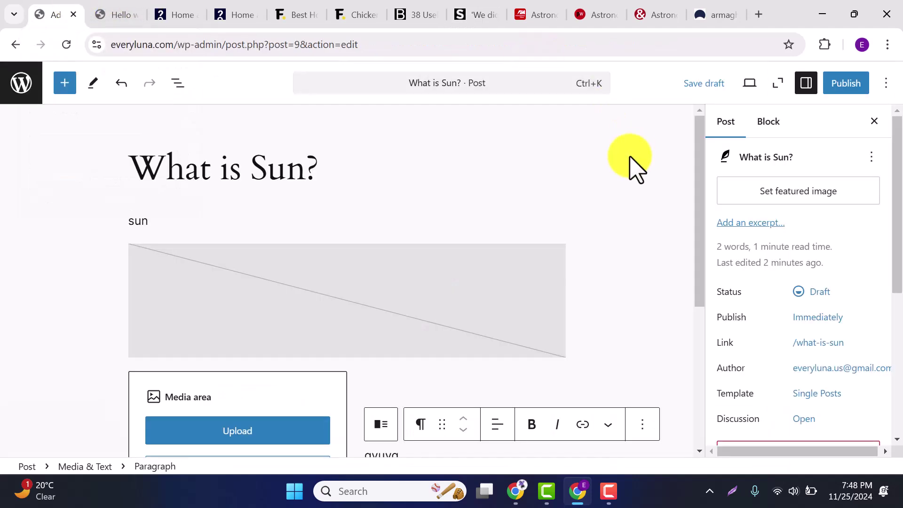
left_click(774, 193)
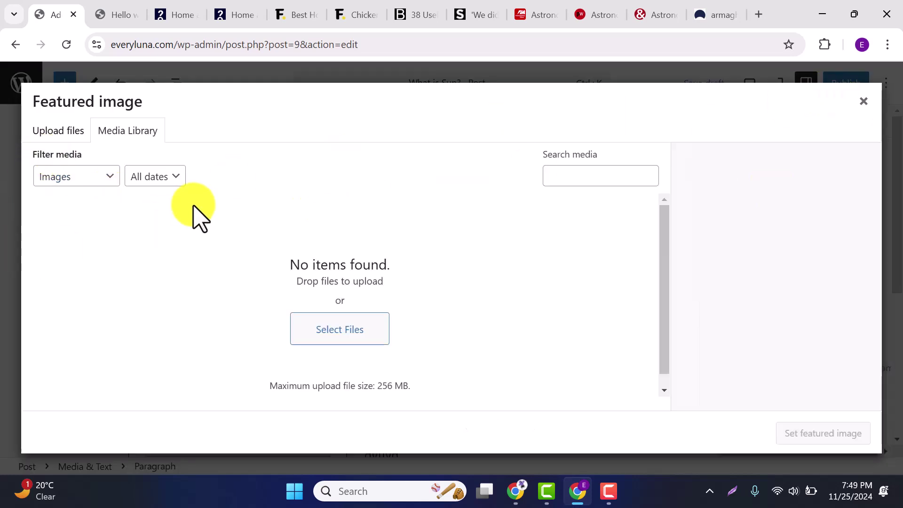
left_click(864, 100)
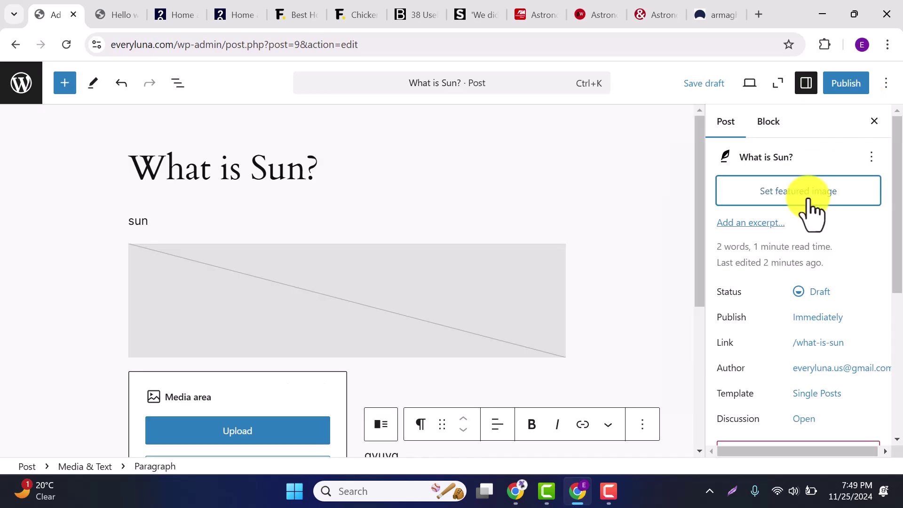
Step: View the site's Media Library in a new browser tab and its file upload dialog, cancelling without choosing a file
right_click(24, 85)
left_click(37, 100)
left_click(101, 14)
left_click(68, 282)
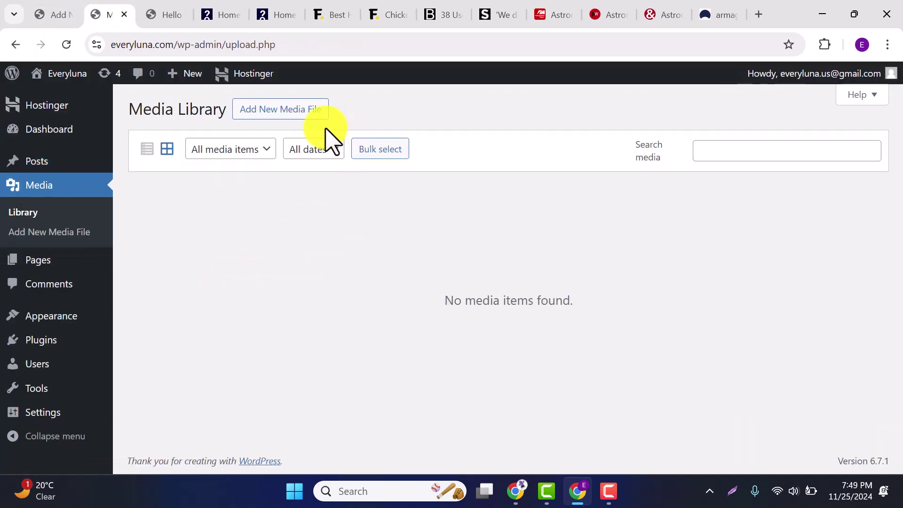
left_click(294, 113)
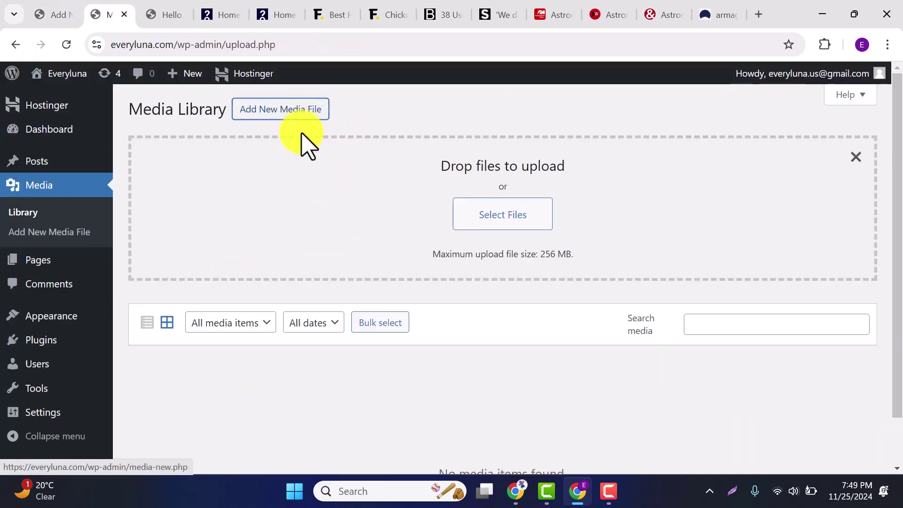
left_click(503, 214)
left_click(433, 16)
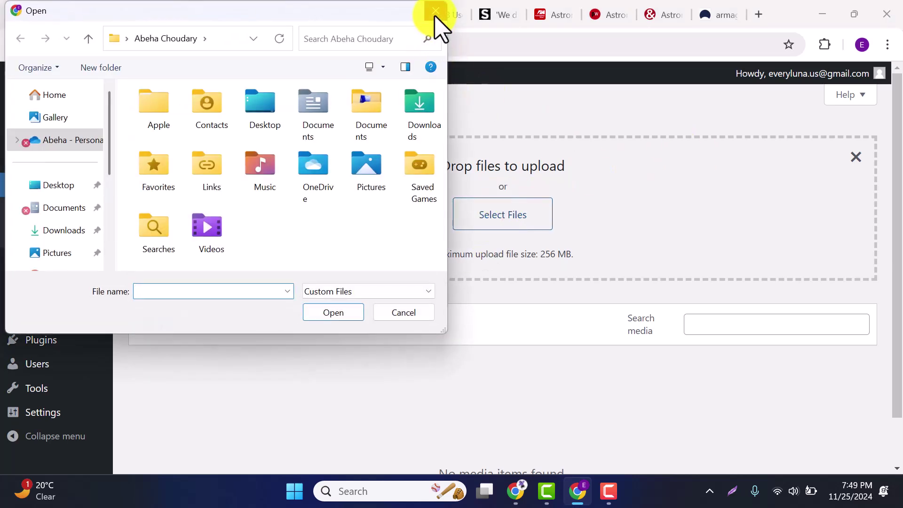
Step: Return to the post and view the file upload option for its featured image, closing both dialogs without choosing a file
left_click(62, 14)
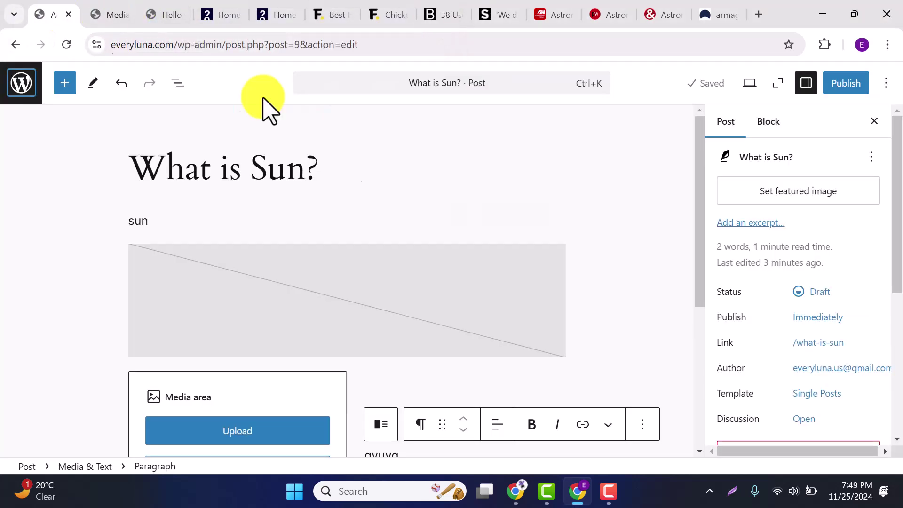
left_click(771, 192)
left_click(317, 331)
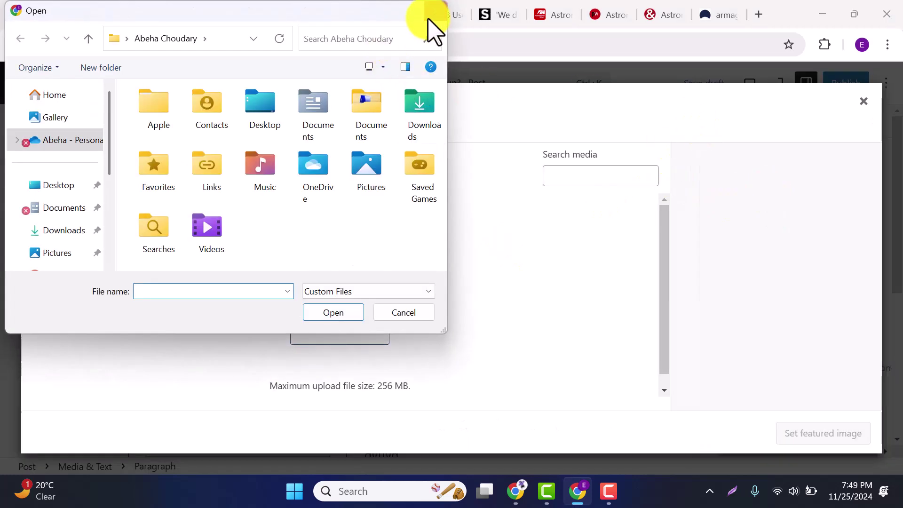
left_click(436, 12)
left_click(864, 102)
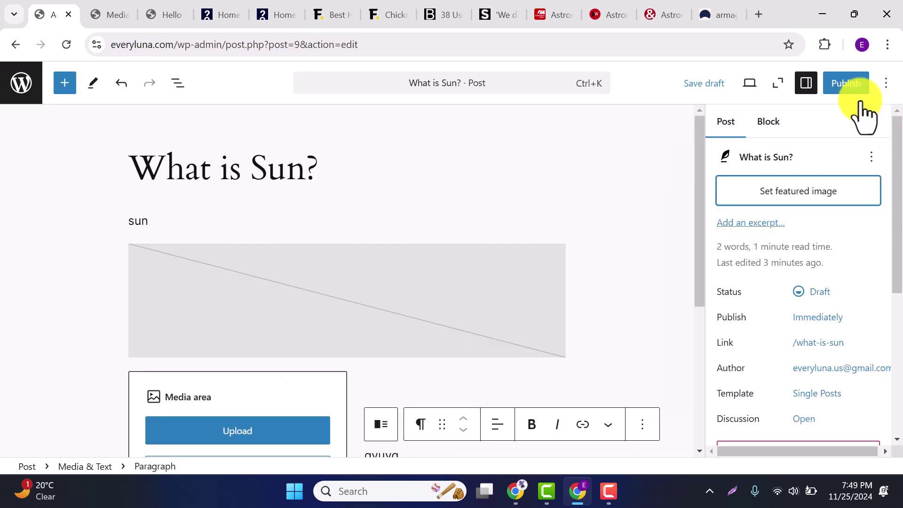
Step: Examine the post's excerpt, status, publish date, link, author, template and discussion settings
scroll(777, 260, "down", 1)
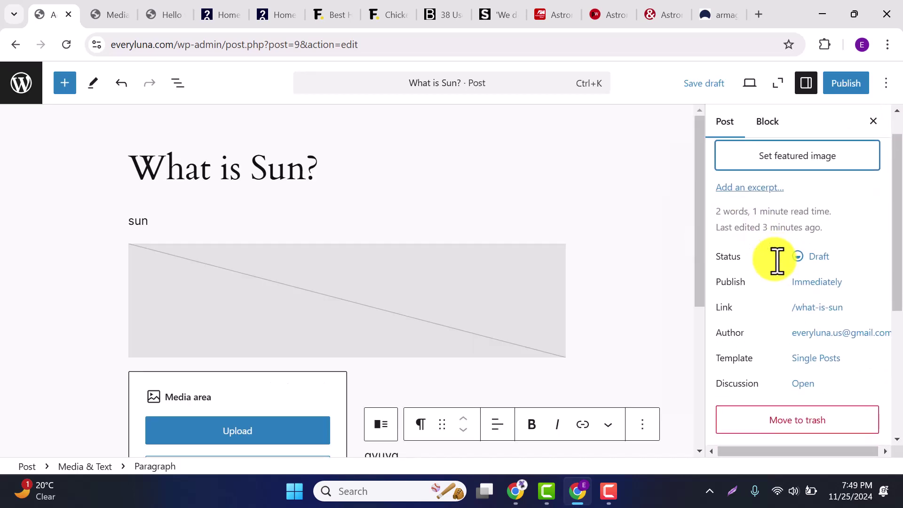
scroll(758, 288, "down", 1)
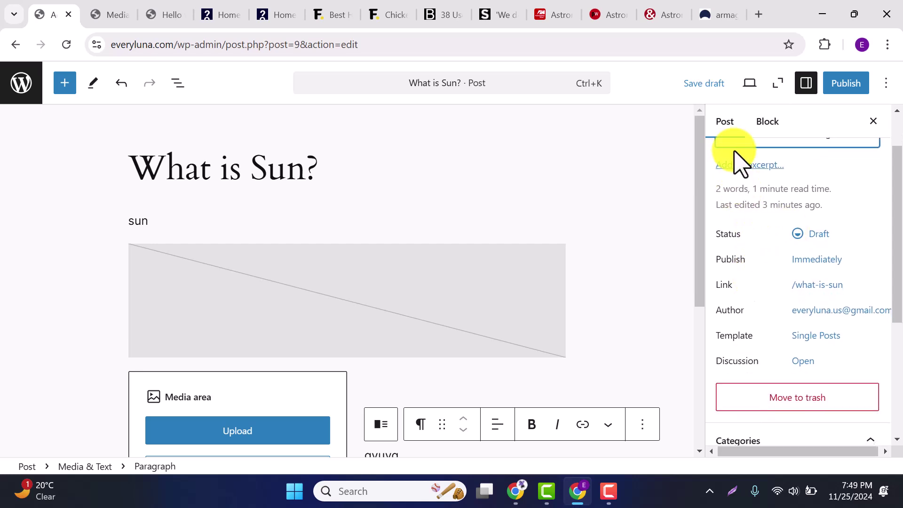
scroll(740, 162, "up", 1)
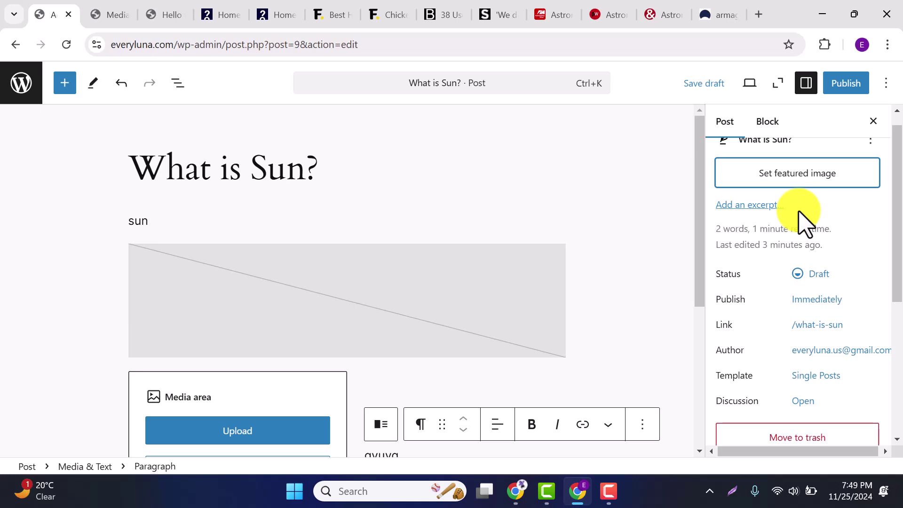
scroll(800, 213, "down", 1)
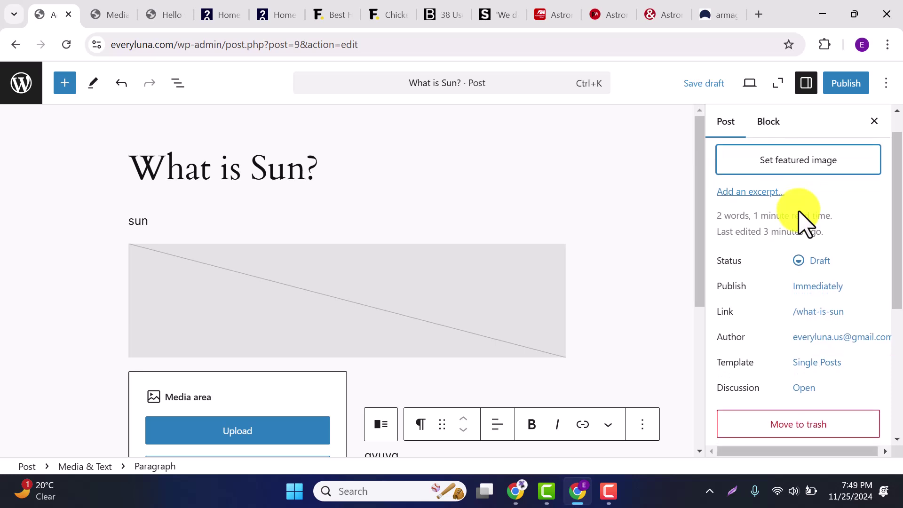